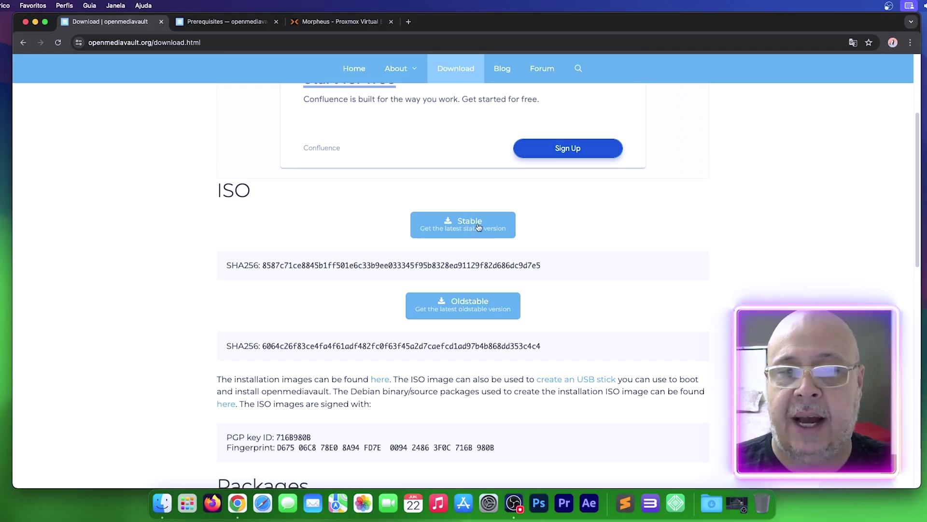
# Step: Start the stable openmediavault ISO download, then open the 7.x documentation from the page footer
pyautogui.click(467, 227)
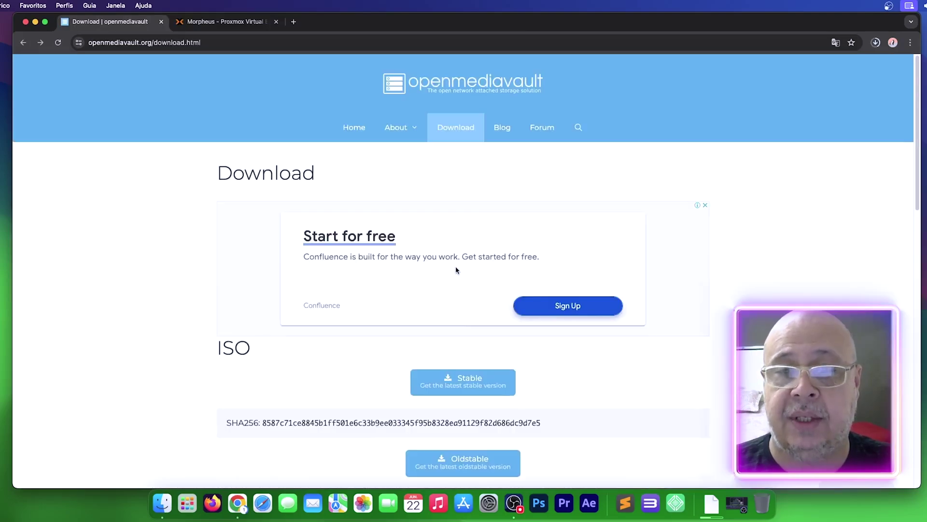
pyautogui.scroll(-15, 456, 266)
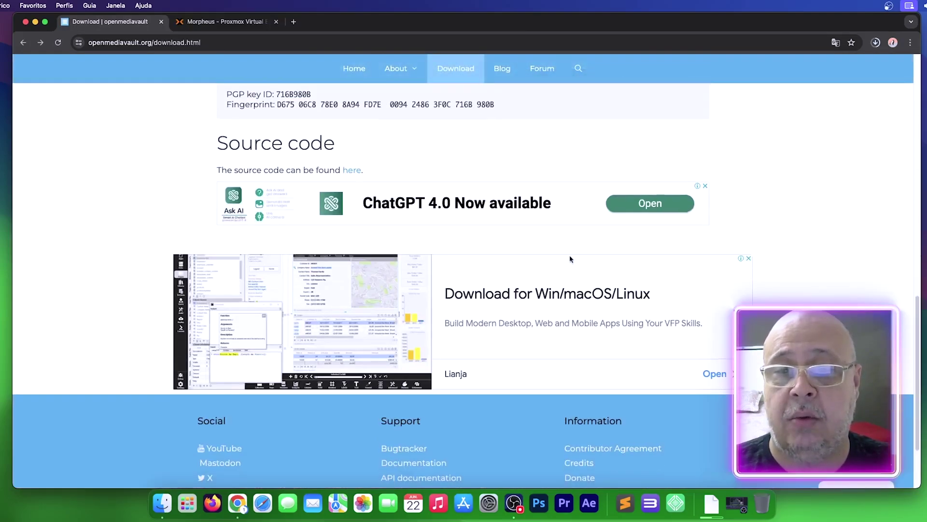
pyautogui.scroll(-3, 811, 208)
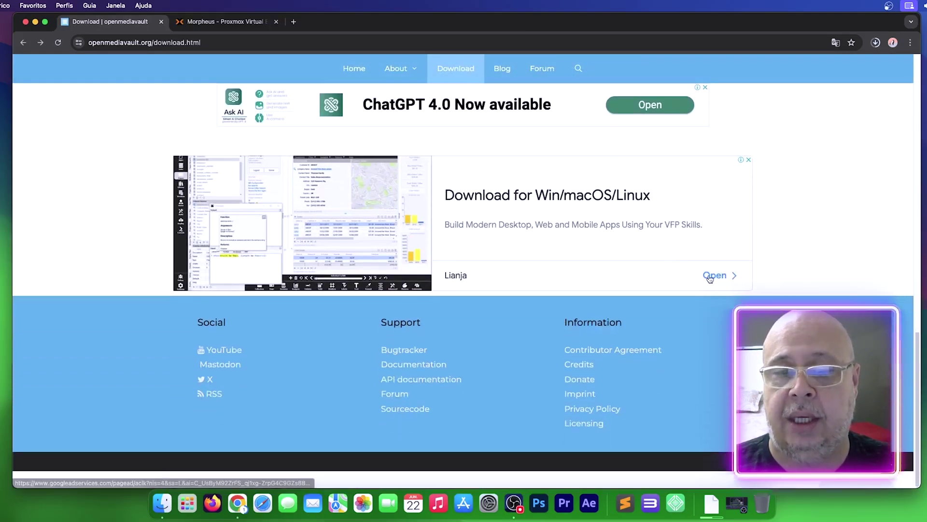
pyautogui.click(425, 367)
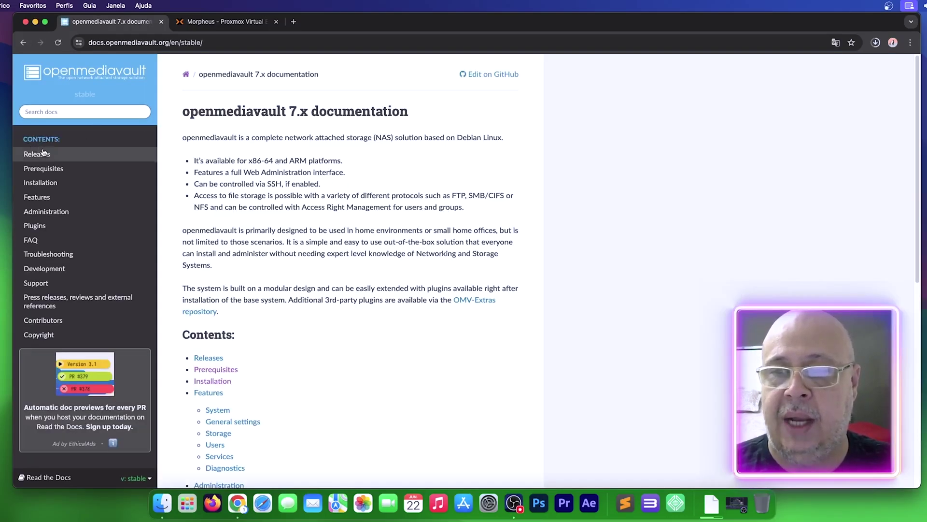
# Step: Highlight the CPU and RAM requirements on the docs' Prerequisites page, then return to the Proxmox tab
pyautogui.click(41, 169)
pyautogui.tripleClick(217, 163)
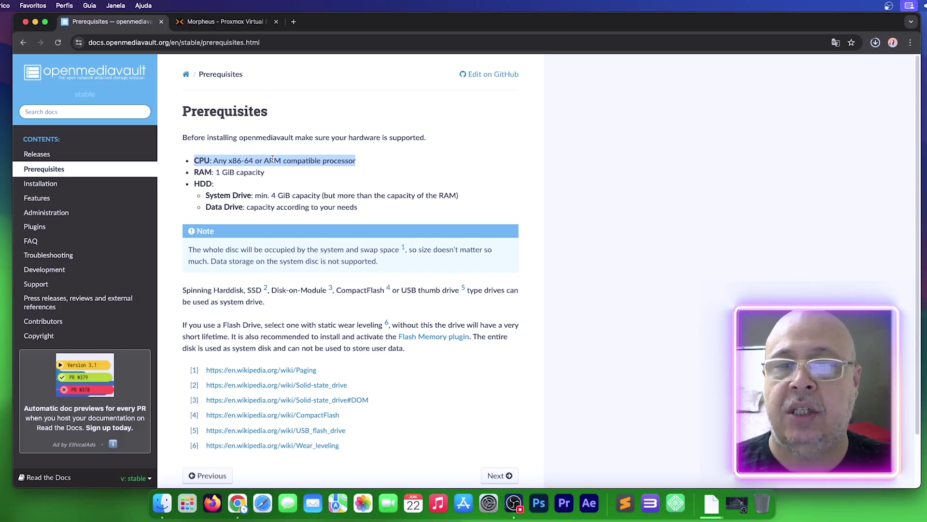
pyautogui.moveTo(265, 175); pyautogui.dragTo(194, 171)
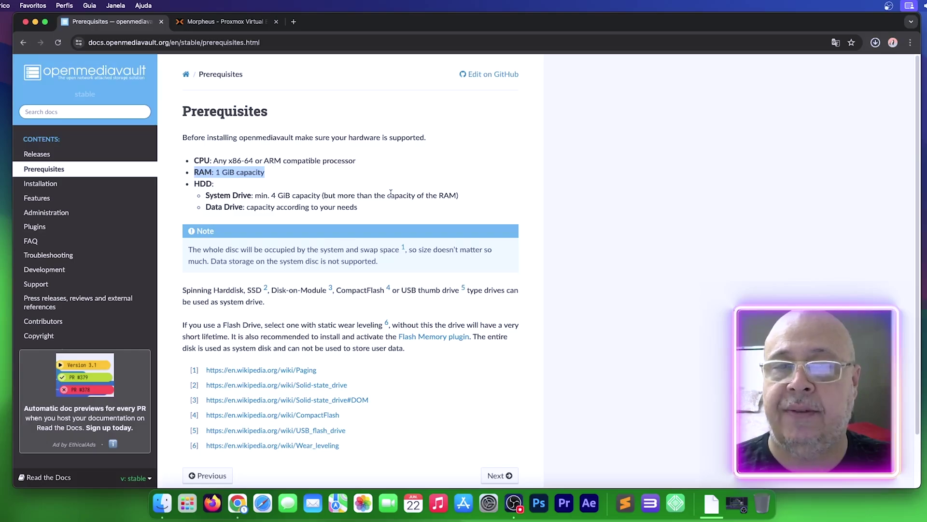
pyautogui.hotkey('ctrl', 'Tab')
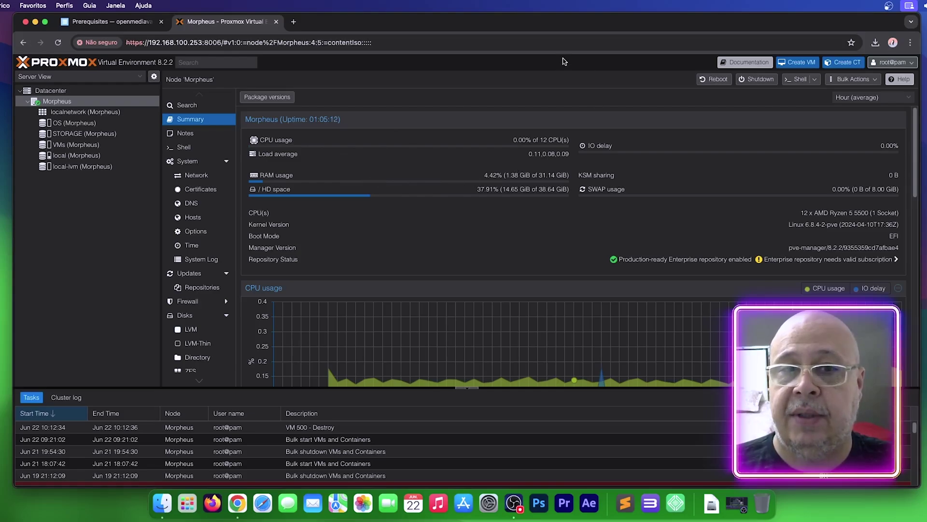
pyautogui.moveTo(558, 27); pyautogui.dragTo(556, 27)
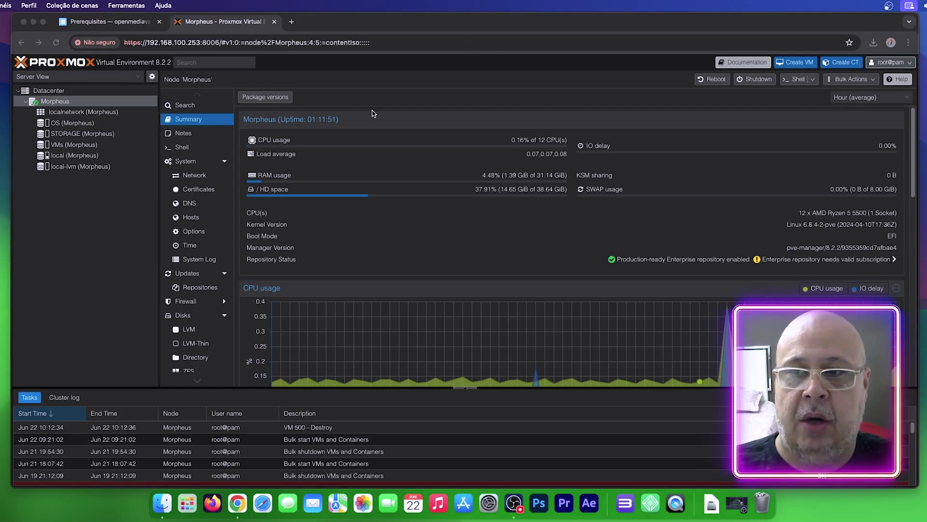
# Step: Show local storage's ISO images and locate the downloaded openmediavault ISO in Finder's Downloads folder
pyautogui.click(52, 156)
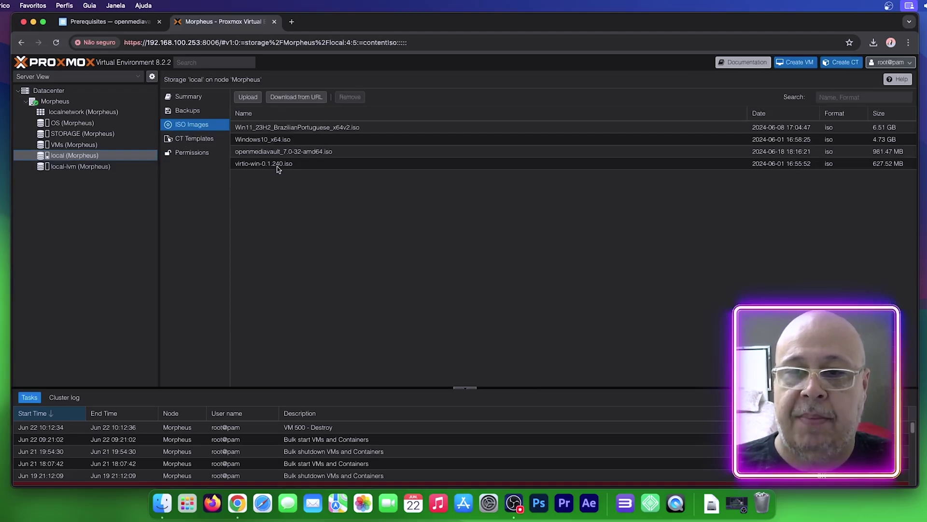
pyautogui.click(697, 502)
pyautogui.click(689, 335)
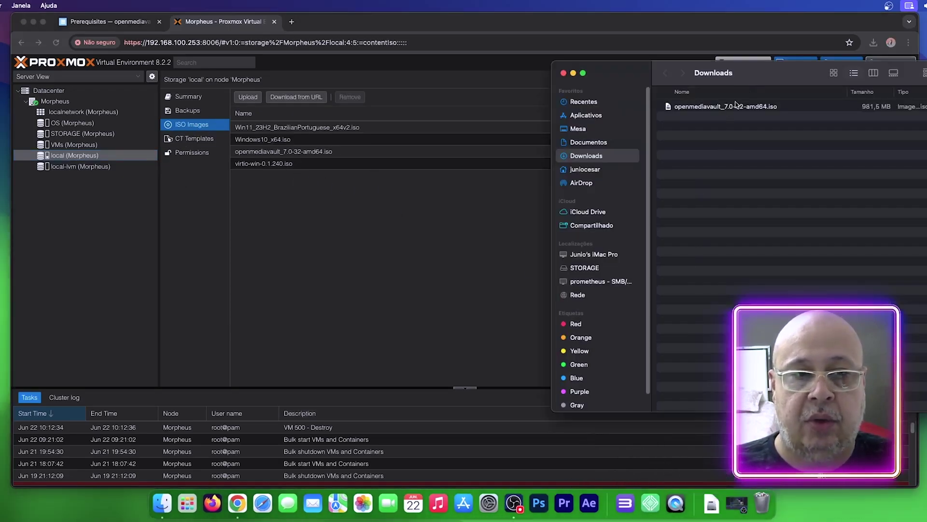
pyautogui.doubleClick(758, 80)
pyautogui.click(450, 114)
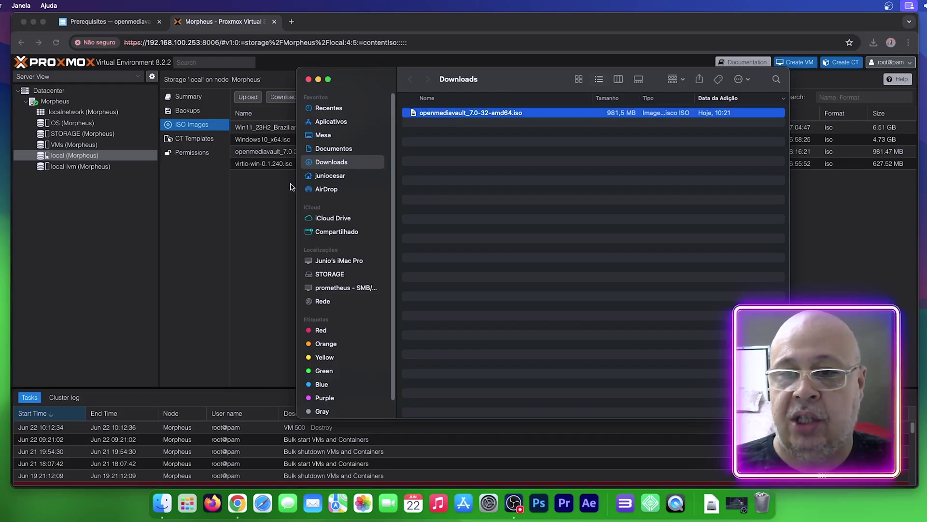
pyautogui.click(309, 79)
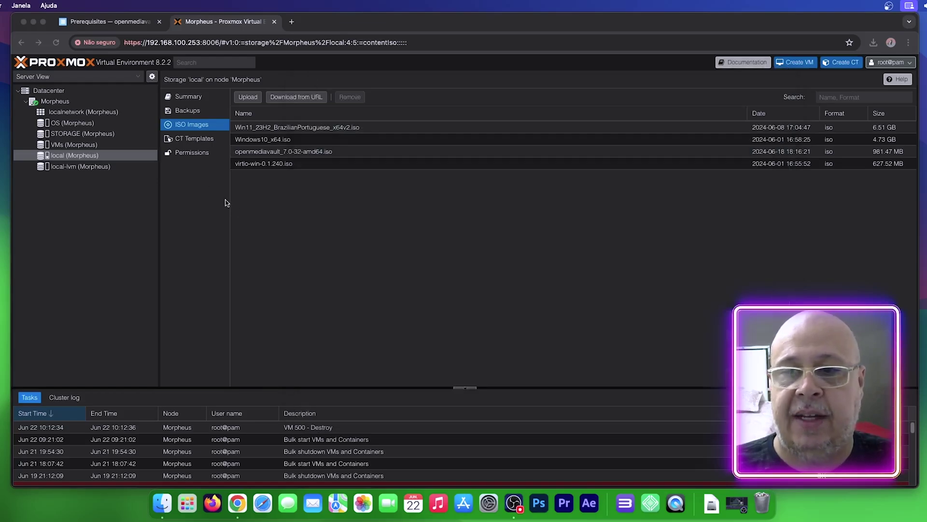
pyautogui.click(261, 103)
# Step: Cancel the ISO upload and confirm openmediavault_7.0-32-amd64.iso already exists in local storage
pyautogui.click(260, 101)
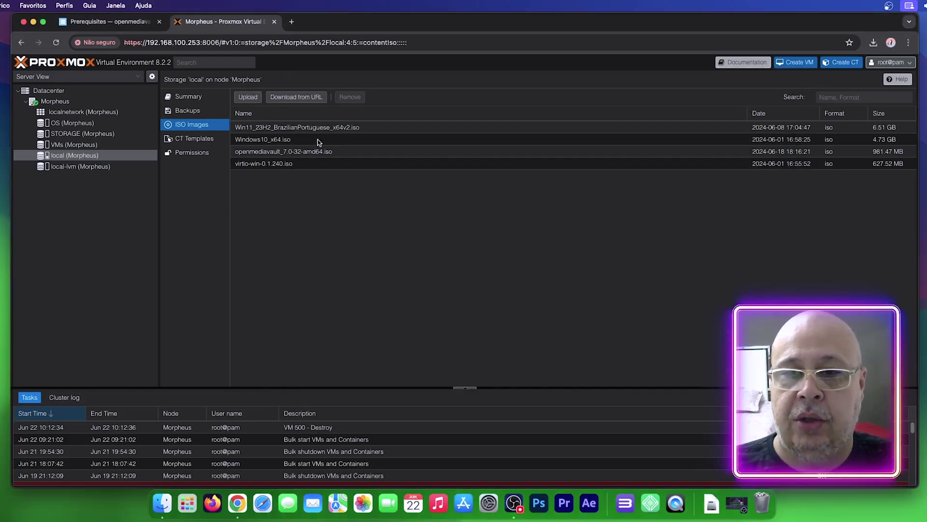
pyautogui.click(540, 235)
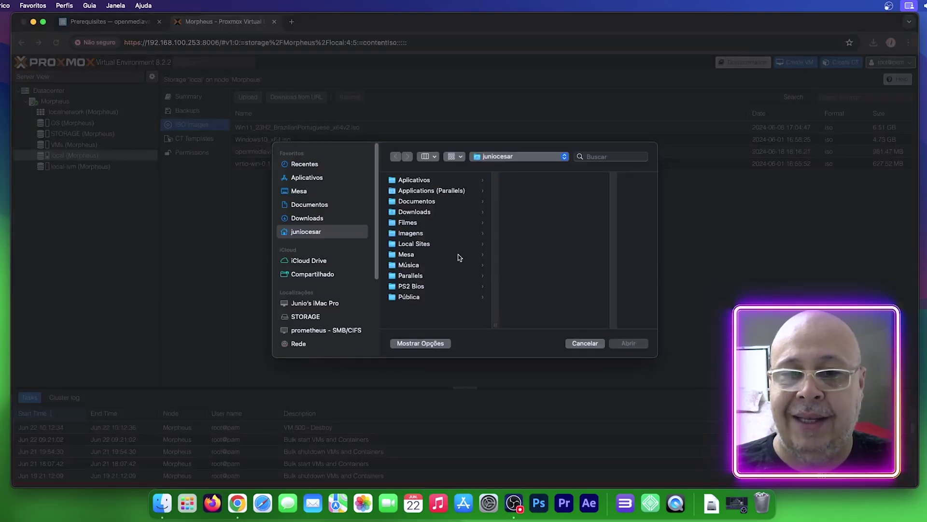
pyautogui.click(304, 219)
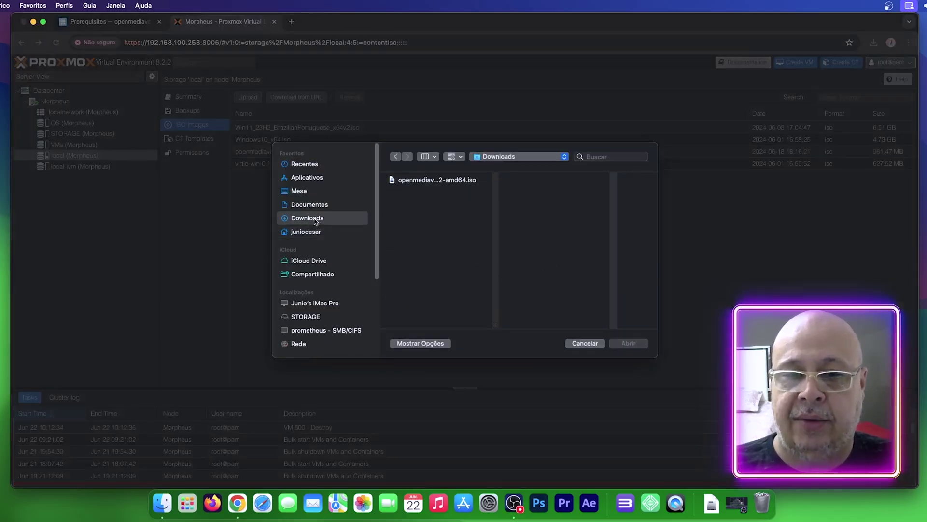
pyautogui.click(421, 181)
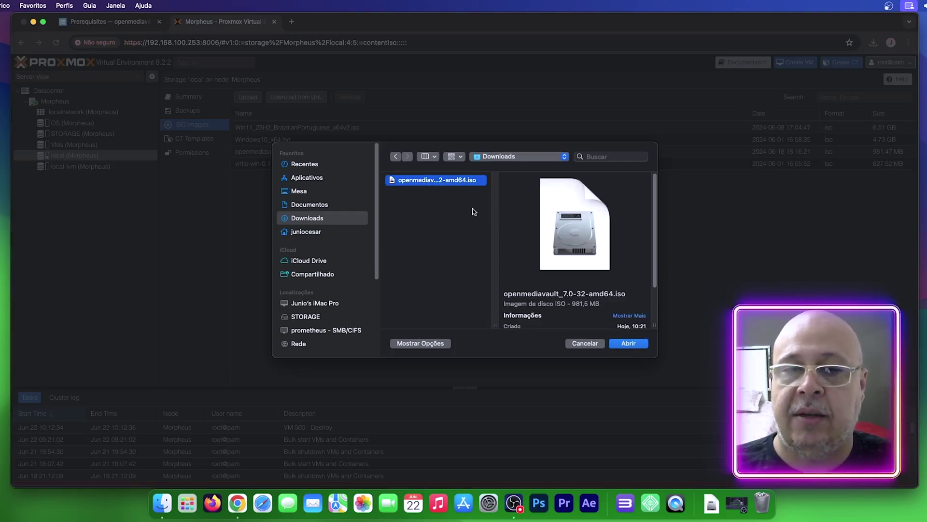
pyautogui.doubleClick(476, 179)
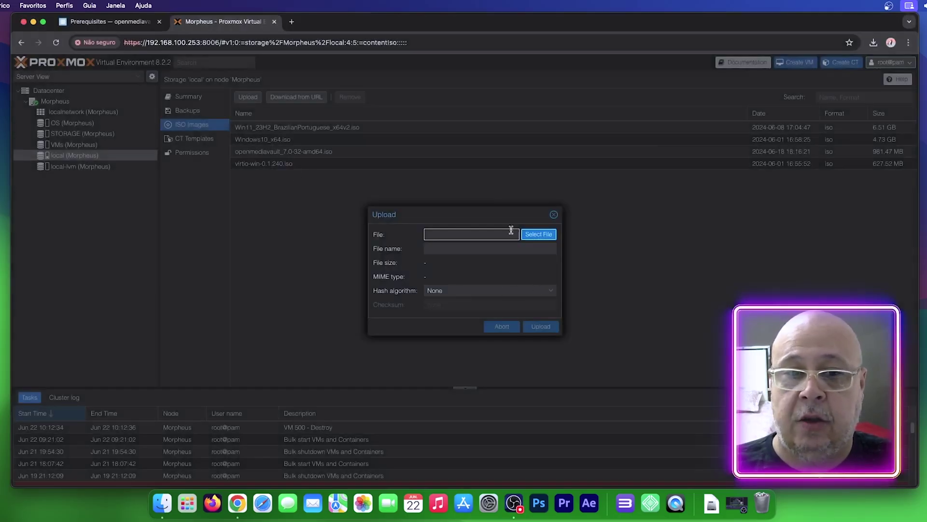
pyautogui.click(554, 214)
pyautogui.click(269, 154)
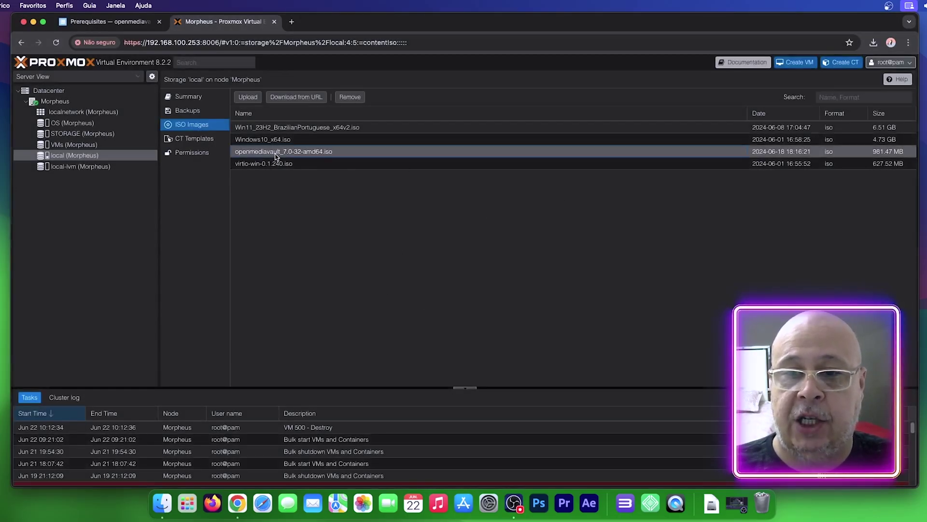
pyautogui.click(55, 101)
# Step: Start a new VM with ID 500 named OMV, using openmediavault_7.0-32-amd64.iso as install media
pyautogui.click(796, 62)
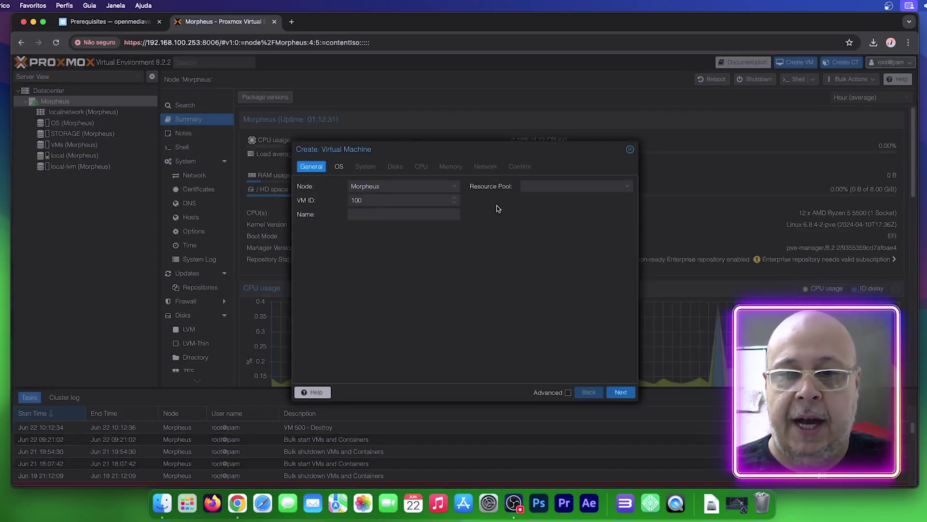
pyautogui.doubleClick(370, 201)
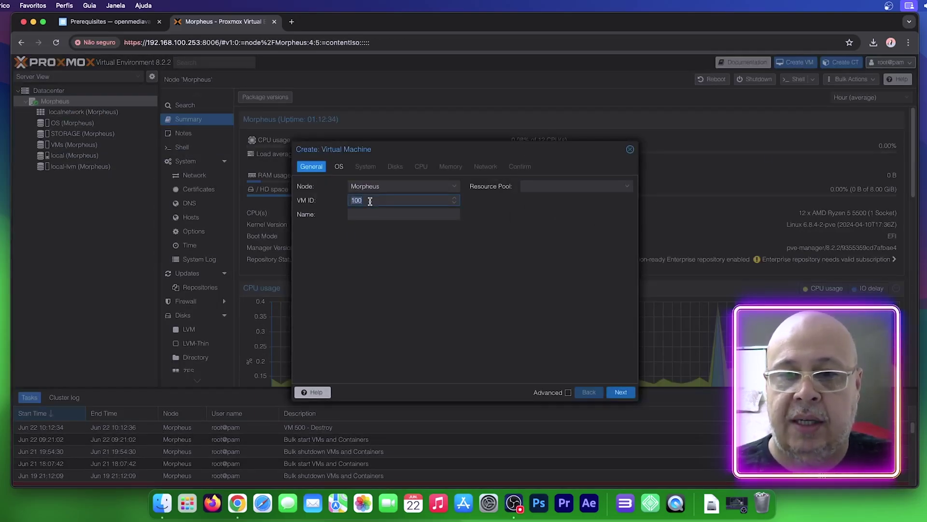
pyautogui.write('500')
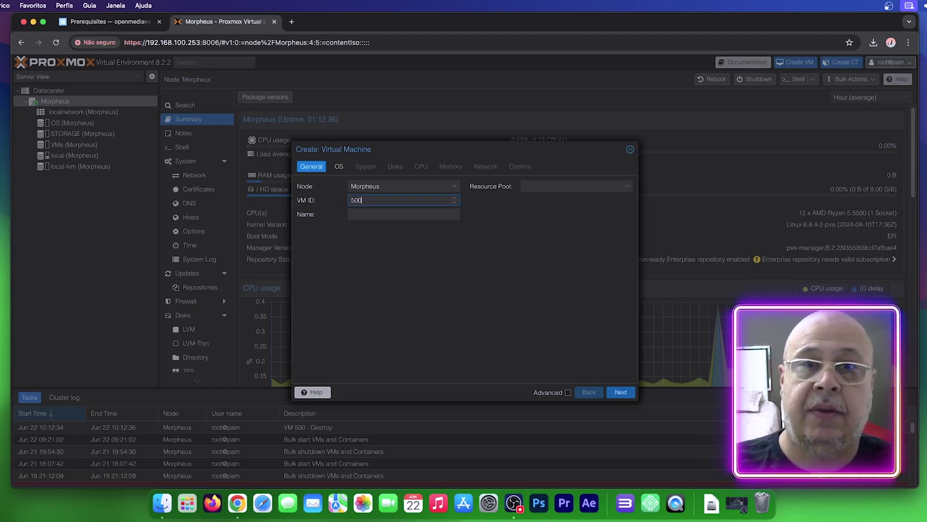
pyautogui.click(404, 214)
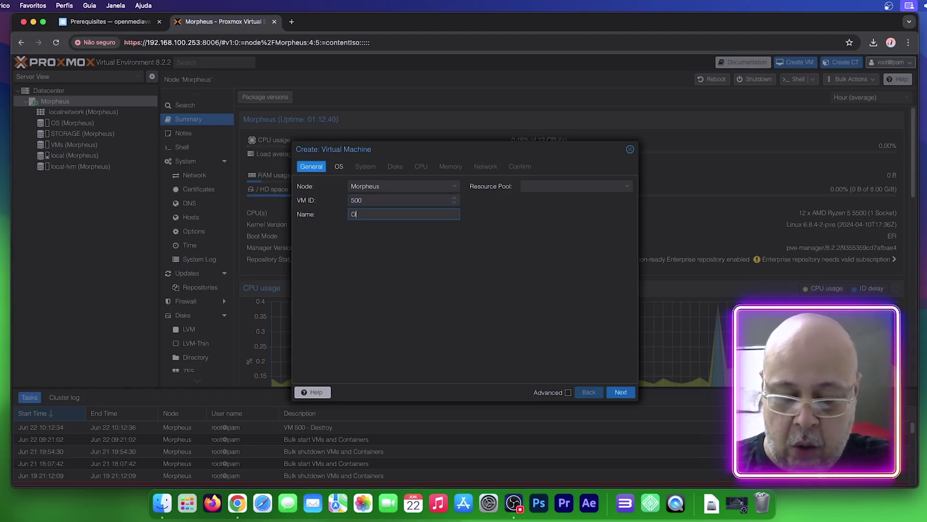
pyautogui.click(620, 392)
pyautogui.click(454, 215)
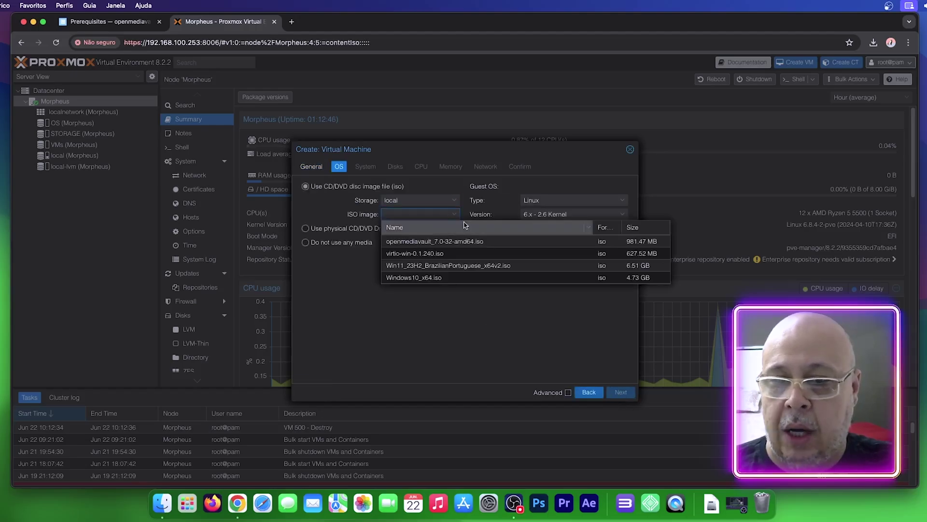
pyautogui.click(425, 242)
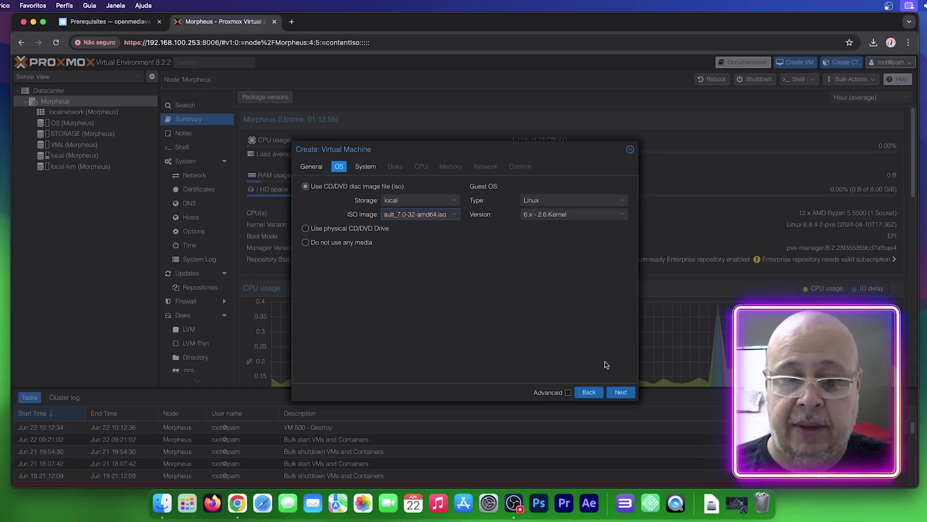
# Step: Keep the default system settings and store the VM disk on the VMs storage
pyautogui.click(620, 392)
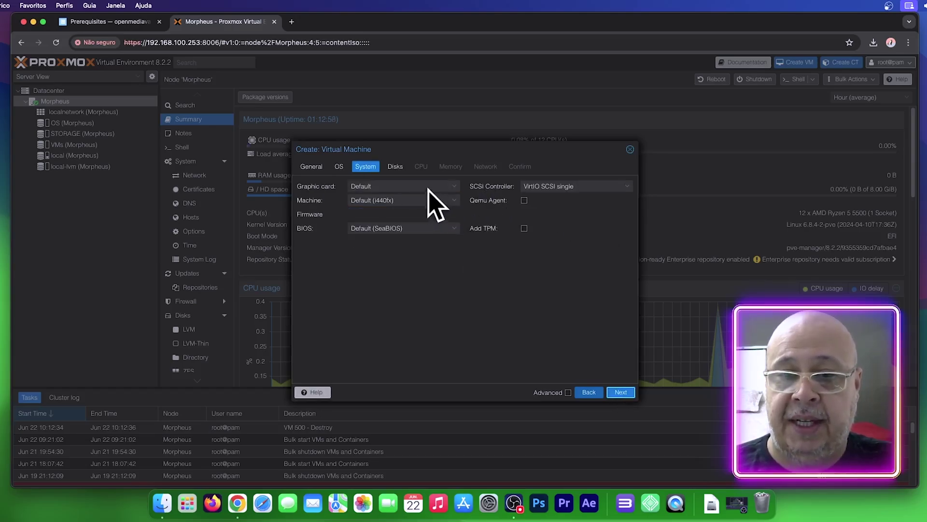
pyautogui.click(619, 394)
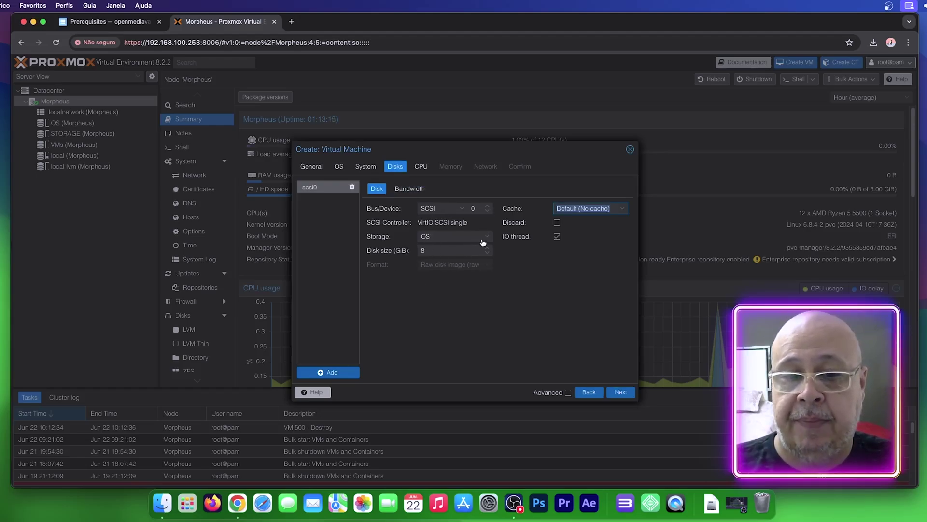
pyautogui.click(485, 240)
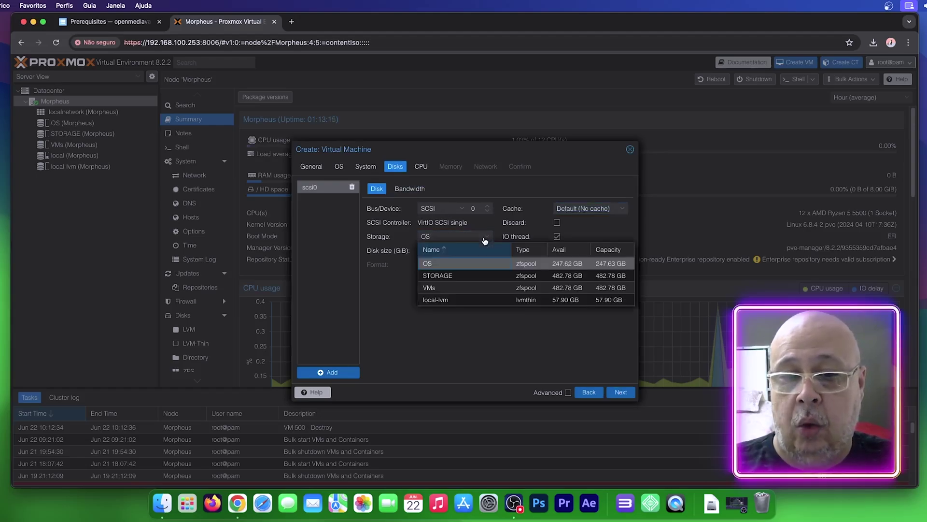
pyautogui.click(454, 288)
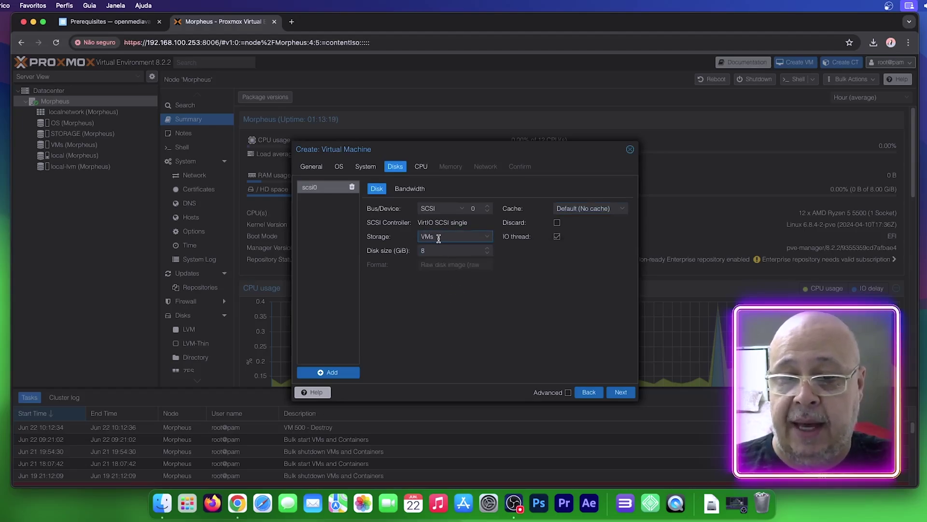
# Step: Give the VM 2 CPU cores with CPU type host
pyautogui.click(621, 392)
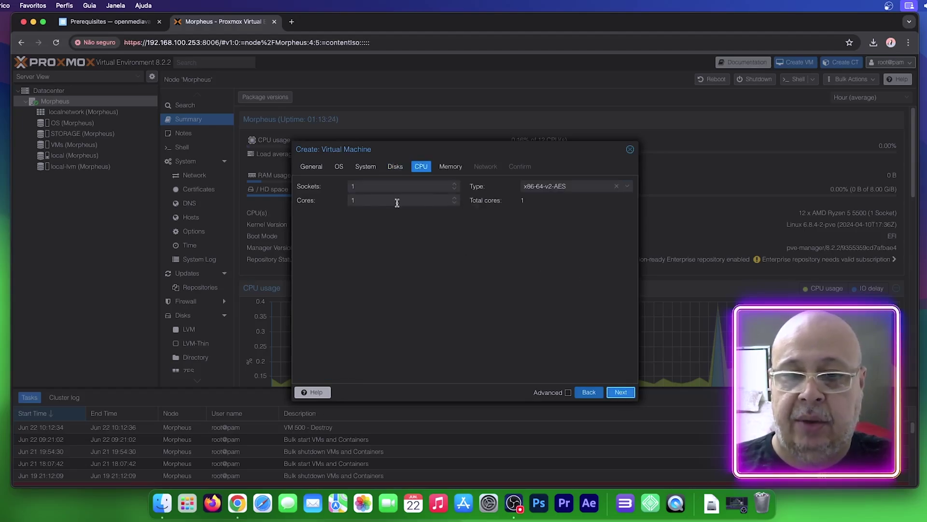
pyautogui.click(455, 199)
pyautogui.click(628, 188)
pyautogui.click(628, 188)
pyautogui.scroll(-10, 587, 271)
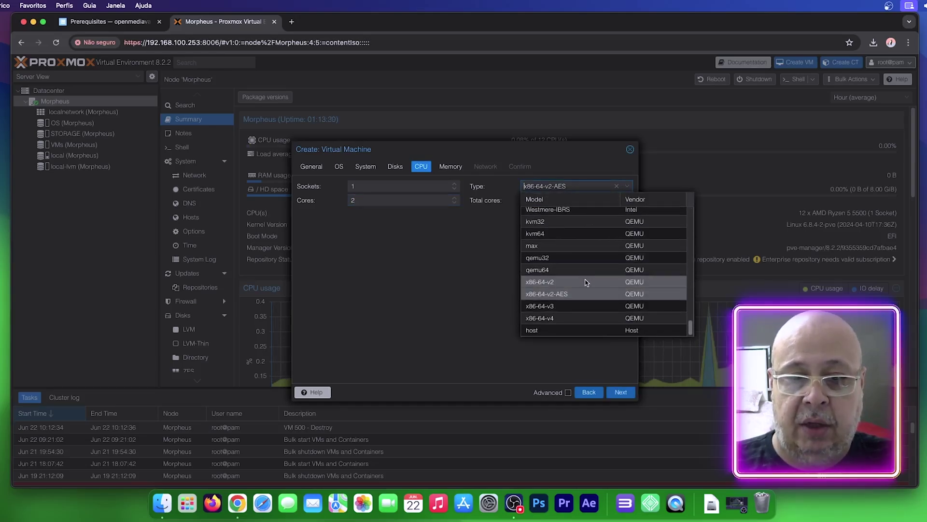
pyautogui.click(549, 330)
# Step: Accept 2048 MiB memory and default networking, then finish creating VM 500 and open it
pyautogui.click(624, 392)
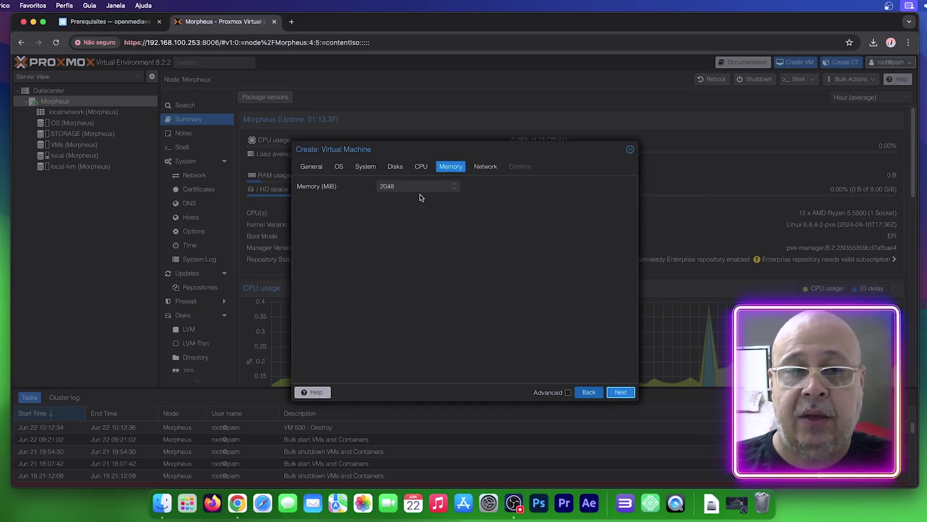
pyautogui.click(628, 397)
pyautogui.click(624, 395)
pyautogui.click(621, 392)
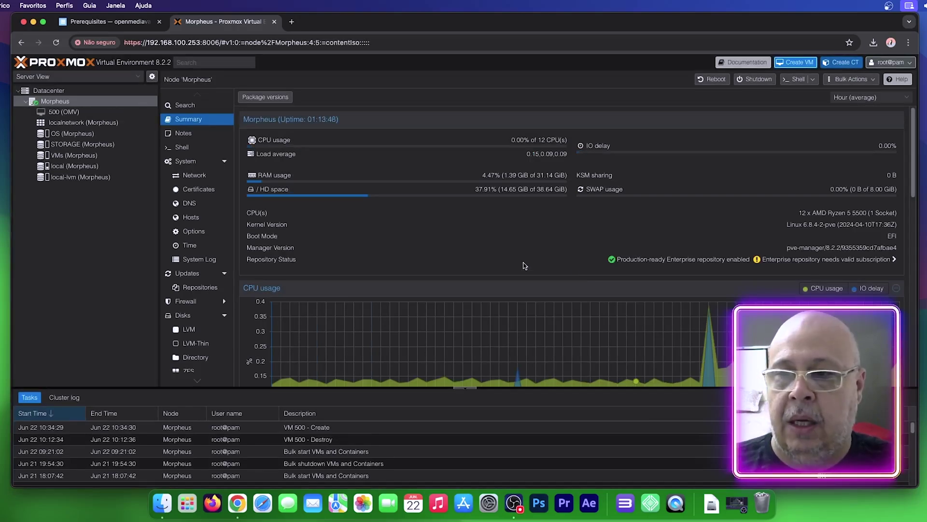
pyautogui.click(72, 113)
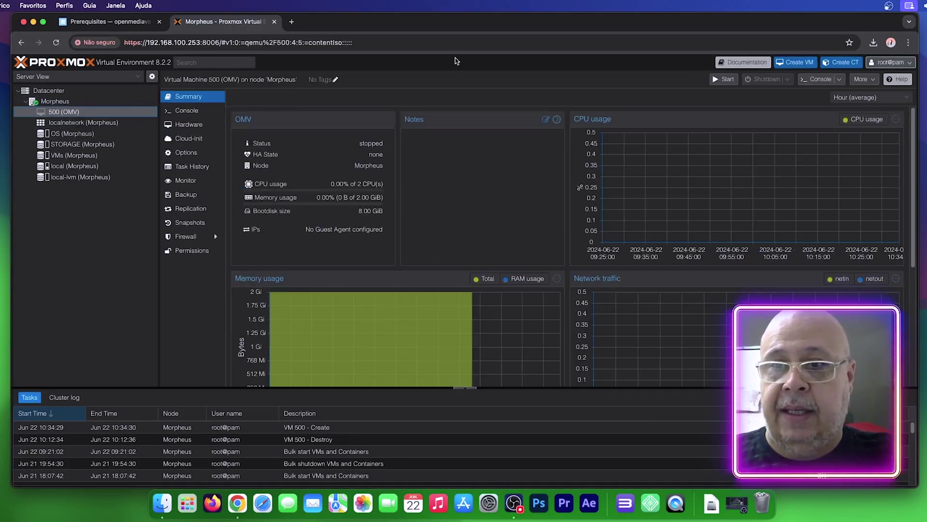
# Step: In VM 500's hardware list, add a 20 GB hard disk on STORAGE (scsi1)
pyautogui.click(188, 125)
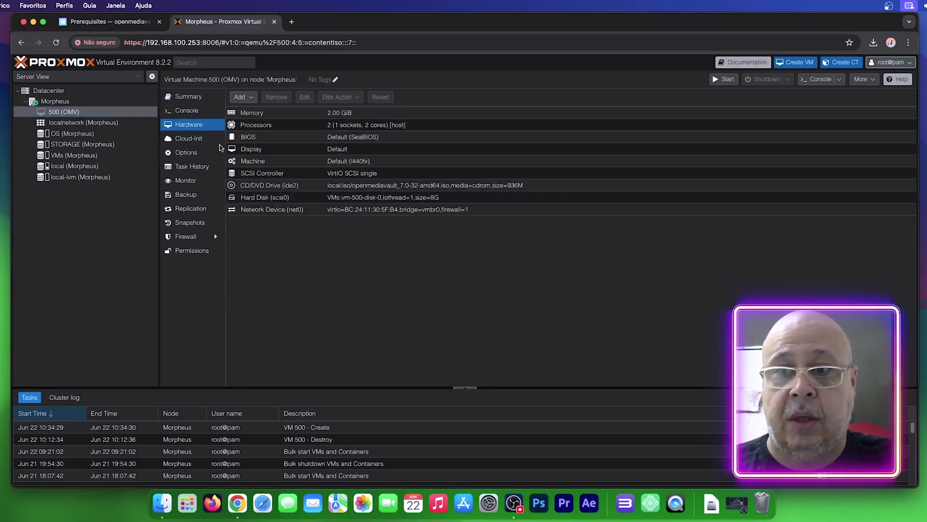
pyautogui.click(252, 97)
pyautogui.click(258, 109)
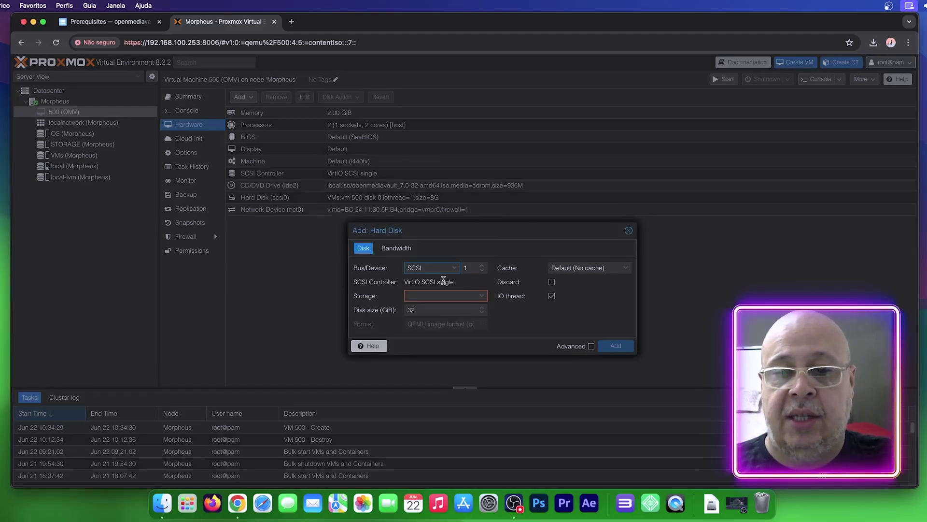
pyautogui.click(481, 296)
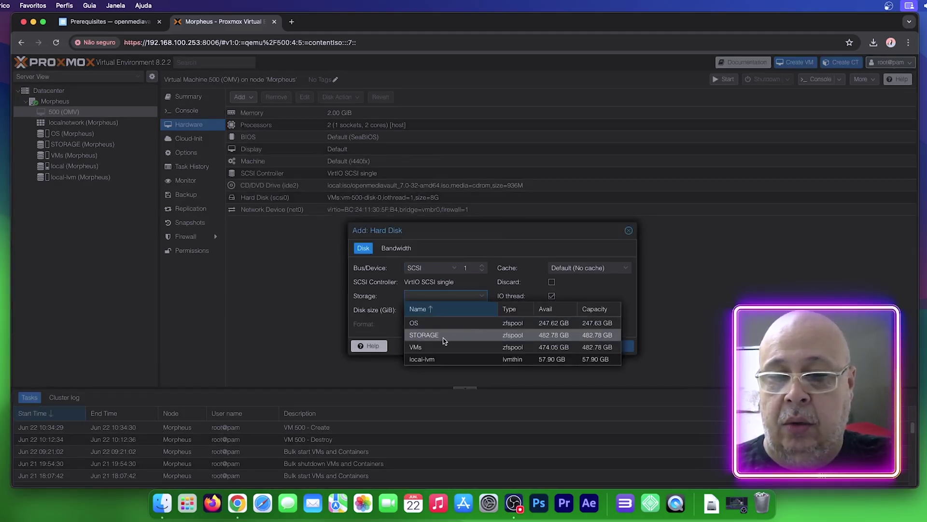
pyautogui.click(440, 335)
pyautogui.doubleClick(424, 312)
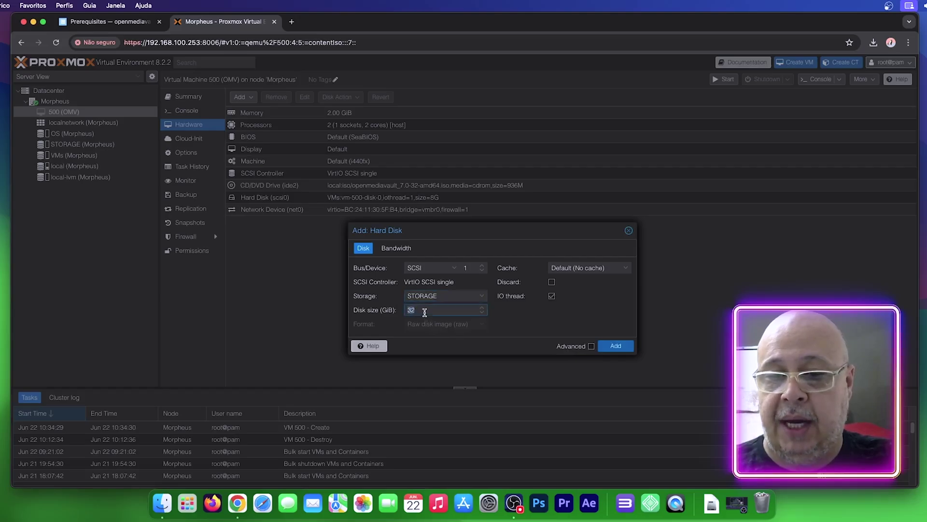
pyautogui.write('20')
pyautogui.click(616, 346)
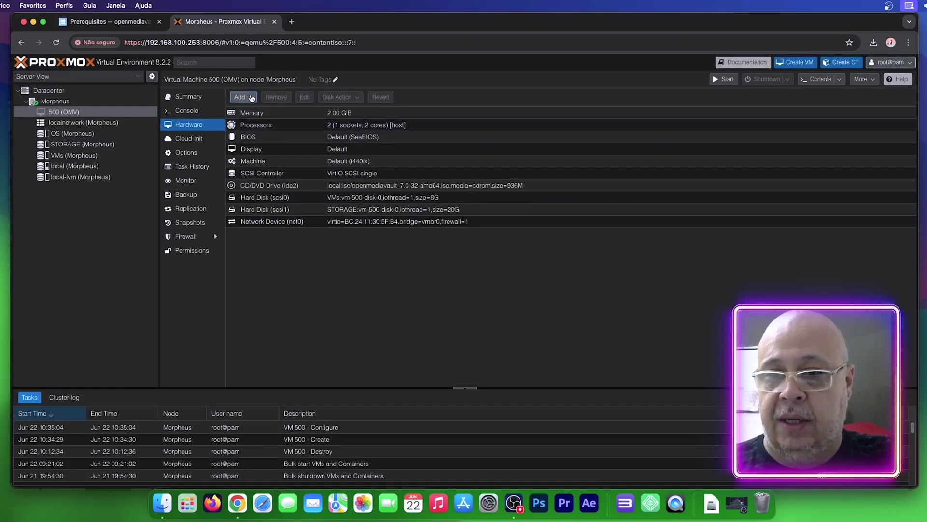
# Step: Add a second 20 GB STORAGE disk (scsi2), correcting a mistyped size
pyautogui.click(256, 97)
pyautogui.click(253, 109)
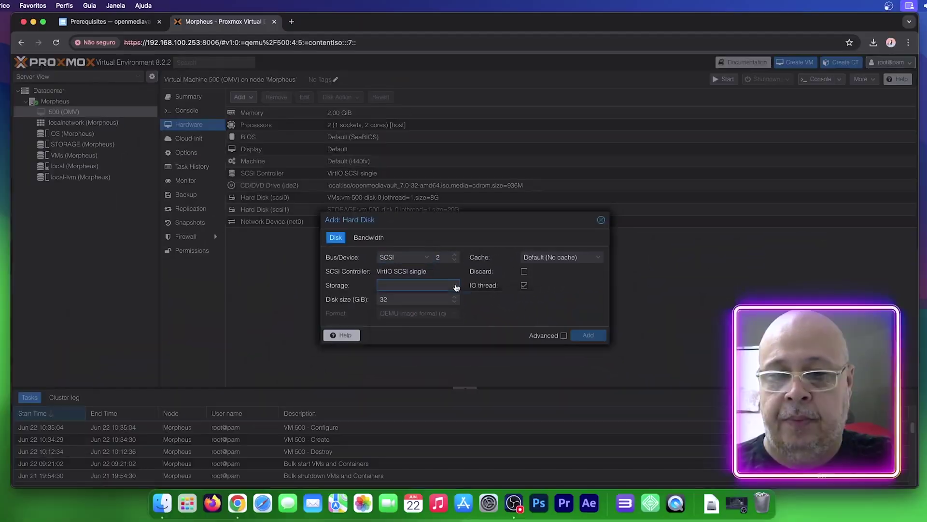
pyautogui.click(455, 285)
pyautogui.click(396, 324)
pyautogui.doubleClick(392, 300)
pyautogui.write('8')
pyautogui.press('BackSpace')
pyautogui.write('20')
pyautogui.click(600, 337)
# Step: Add a third 20 GB disk on STORAGE as scsi3
pyautogui.click(256, 98)
pyautogui.click(261, 110)
pyautogui.click(454, 286)
pyautogui.click(396, 325)
pyautogui.doubleClick(391, 300)
pyautogui.write('20')
pyautogui.click(589, 335)
# Step: Add a fourth 20 GB disk on STORAGE as scsi4
pyautogui.click(242, 97)
pyautogui.click(261, 110)
pyautogui.click(449, 285)
pyautogui.click(400, 324)
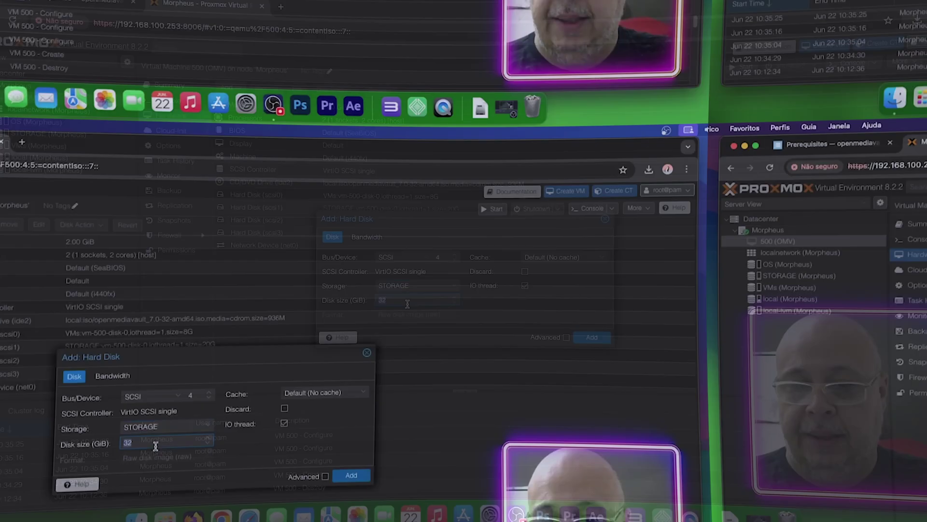
pyautogui.doubleClick(392, 300)
pyautogui.write('20')
pyautogui.click(580, 332)
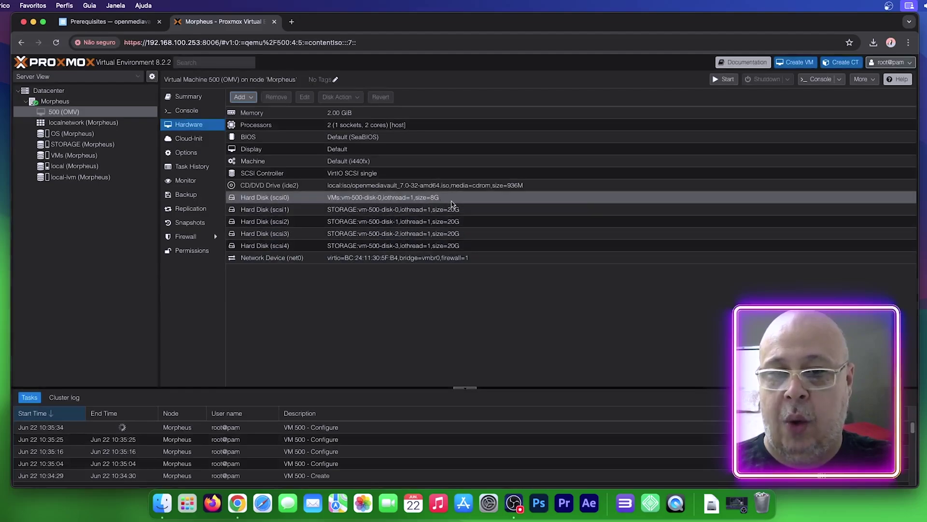
# Step: Review the new scsi1–scsi4 disks and the original 8 GB scsi0 system disk
pyautogui.click(449, 210)
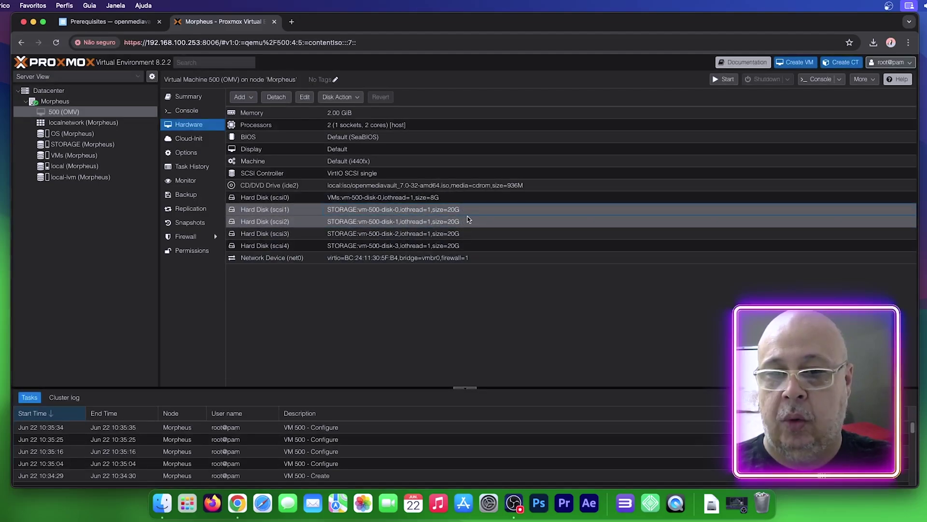
pyautogui.click(470, 223)
pyautogui.click(473, 231)
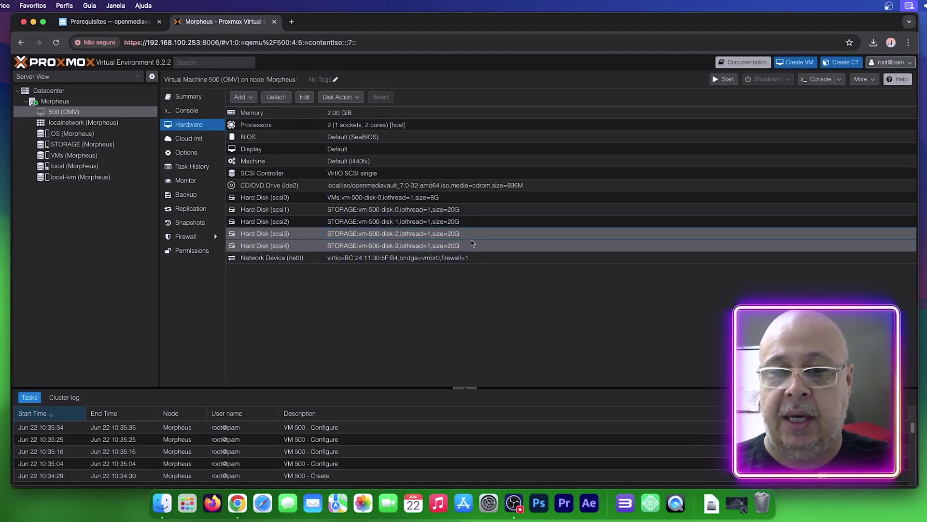
pyautogui.click(473, 244)
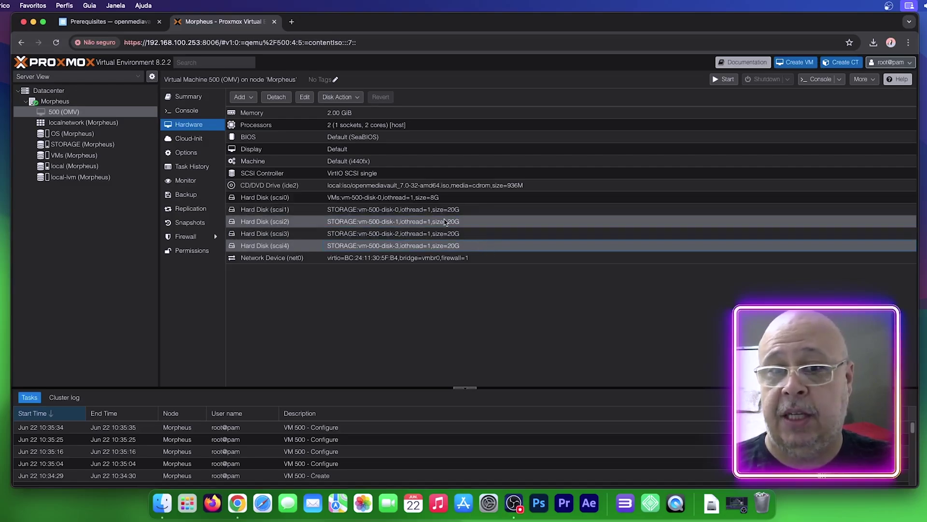
pyautogui.click(391, 201)
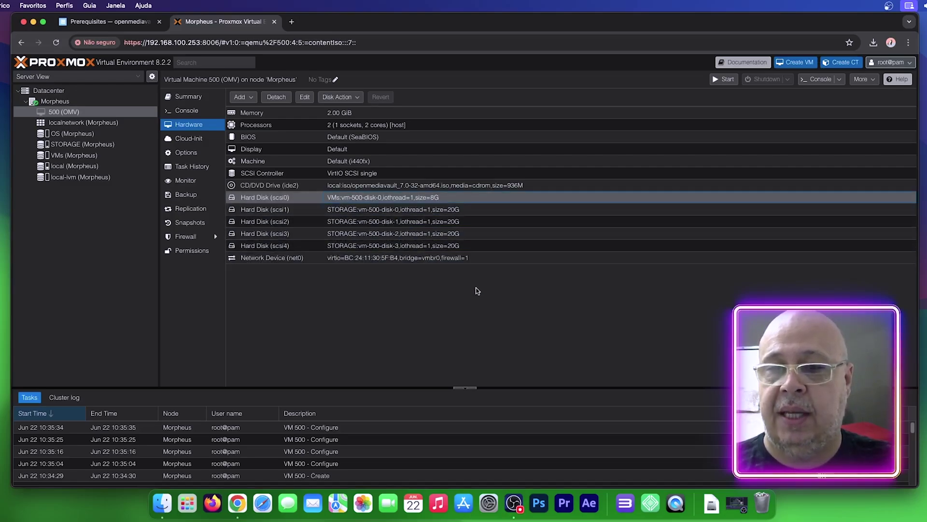
# Step: Open VM 500's noVNC console, start the VM, and launch the openmediavault installer
pyautogui.doubleClick(74, 112)
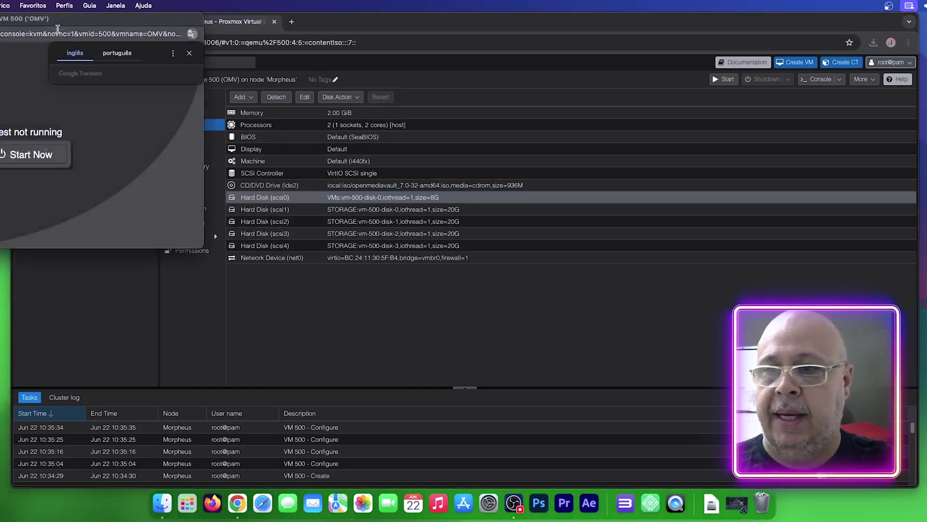
pyautogui.click(34, 21)
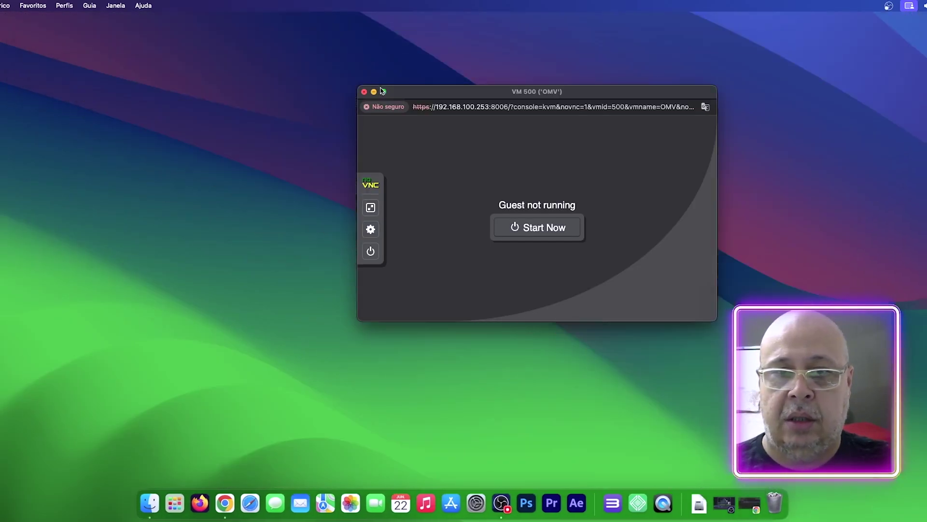
pyautogui.moveTo(459, 93); pyautogui.dragTo(340, 92)
pyautogui.click(396, 228)
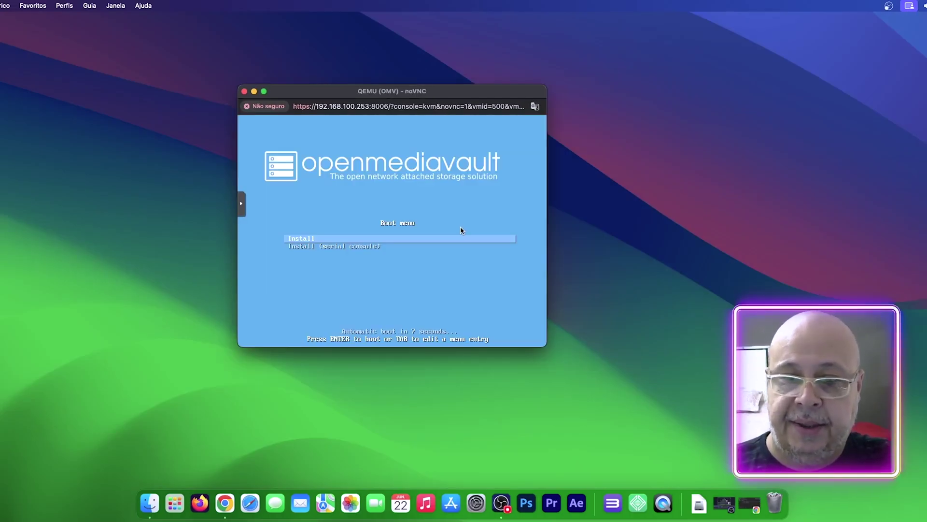
pyautogui.press('Return')
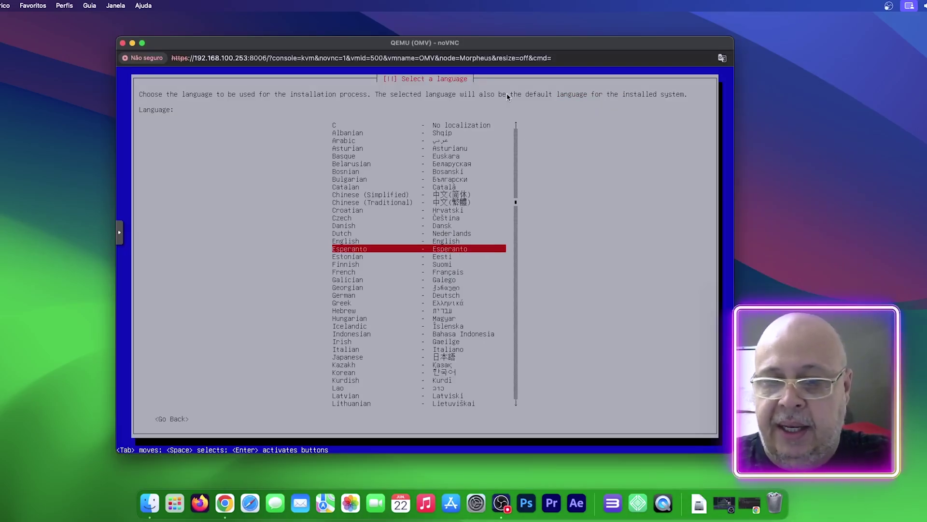
# Step: Choose Portuguese and Brasil, set hostname omv and keep domain local
pyautogui.press('Down')
pyautogui.press('Down')
pyautogui.press('Down')
pyautogui.press('Down')
pyautogui.press('Down')
pyautogui.press('Down')
pyautogui.press('Down')
pyautogui.press('Down')
pyautogui.press('Down')
pyautogui.press('Down')
pyautogui.press('Down')
pyautogui.press('Down')
pyautogui.press('Down')
pyautogui.press('Down')
pyautogui.press('Down')
pyautogui.press('Down')
pyautogui.press('Down')
pyautogui.press('Down')
pyautogui.press('Down')
pyautogui.press('Down')
pyautogui.press('Down')
pyautogui.press('Down')
pyautogui.press('Down')
pyautogui.press('Down')
pyautogui.press('Down')
pyautogui.press('Down')
pyautogui.press('Down')
pyautogui.press('Down')
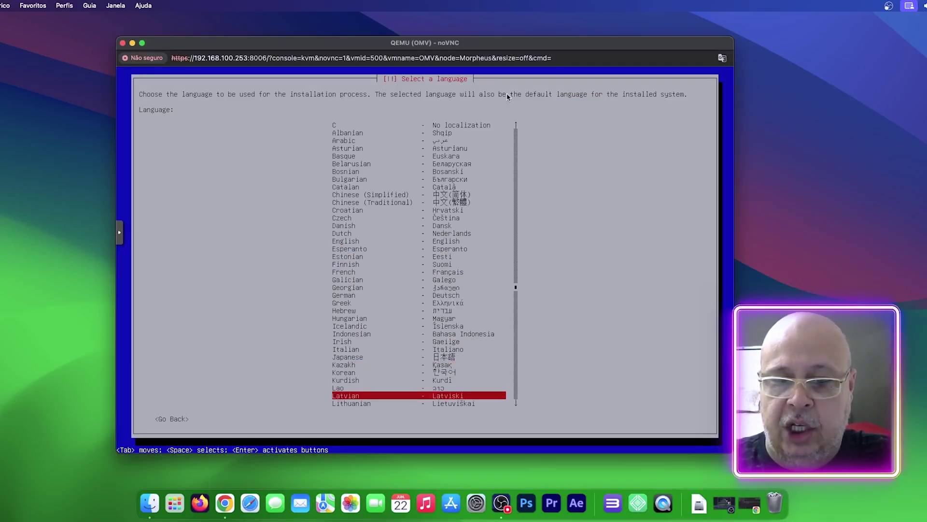
pyautogui.press('Return')
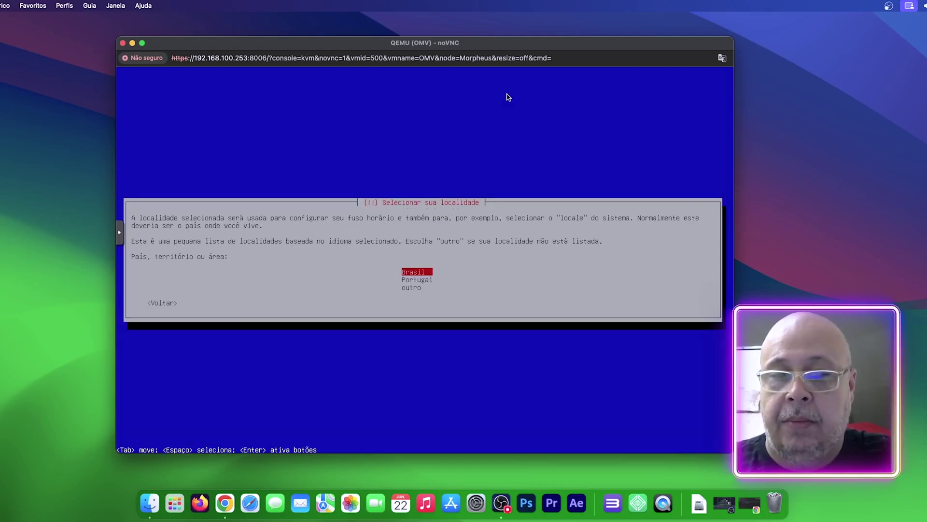
pyautogui.press('Return')
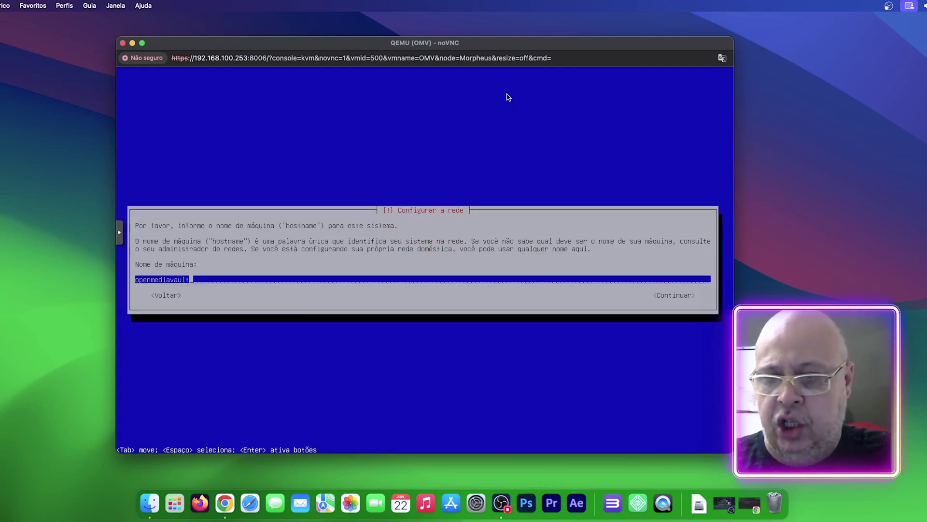
pyautogui.press('BackSpace')
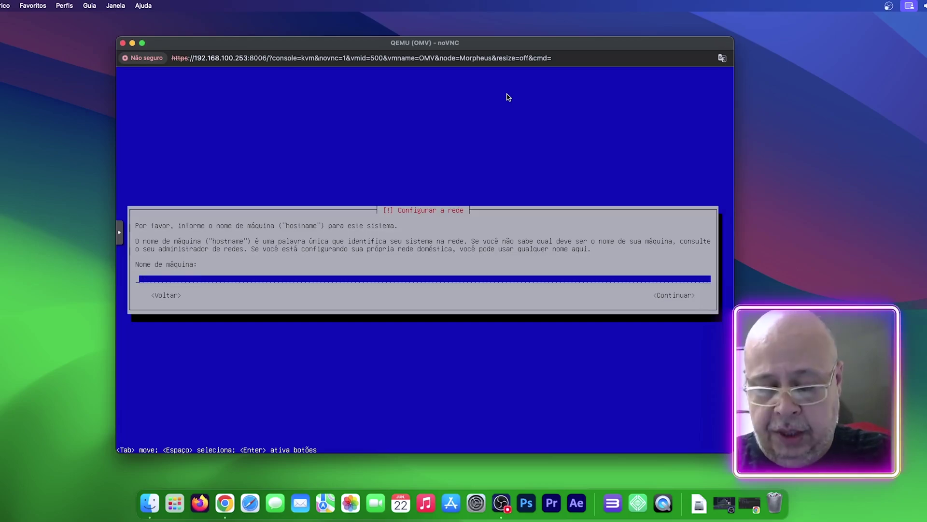
pyautogui.press('Tab')
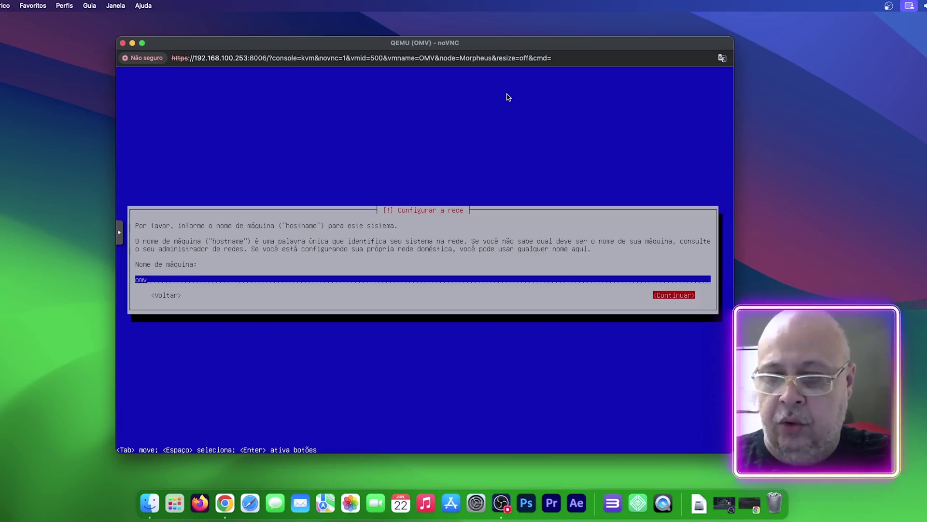
pyautogui.press('Return')
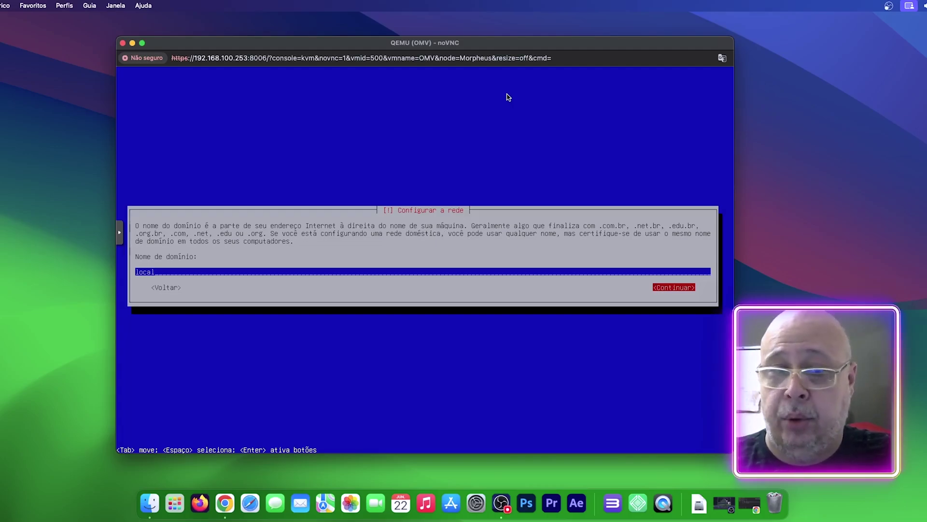
pyautogui.press('Return')
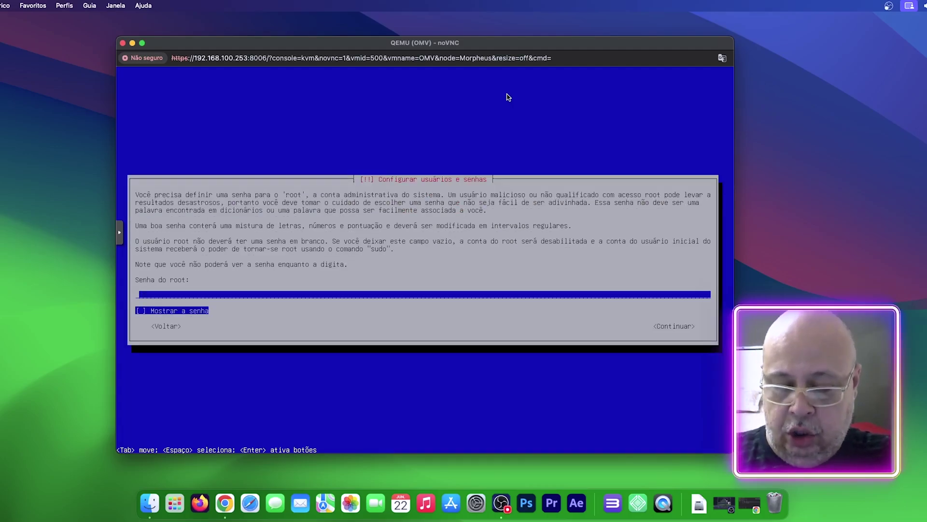
# Step: Enter and confirm the root password, then pick São Paulo as the timezone
pyautogui.write('*********')
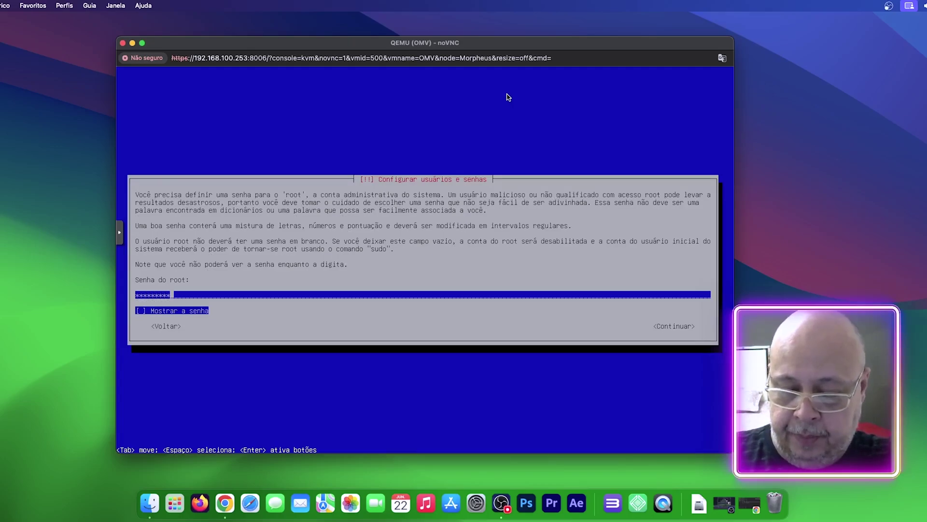
pyautogui.press('Return')
pyautogui.write('**********')
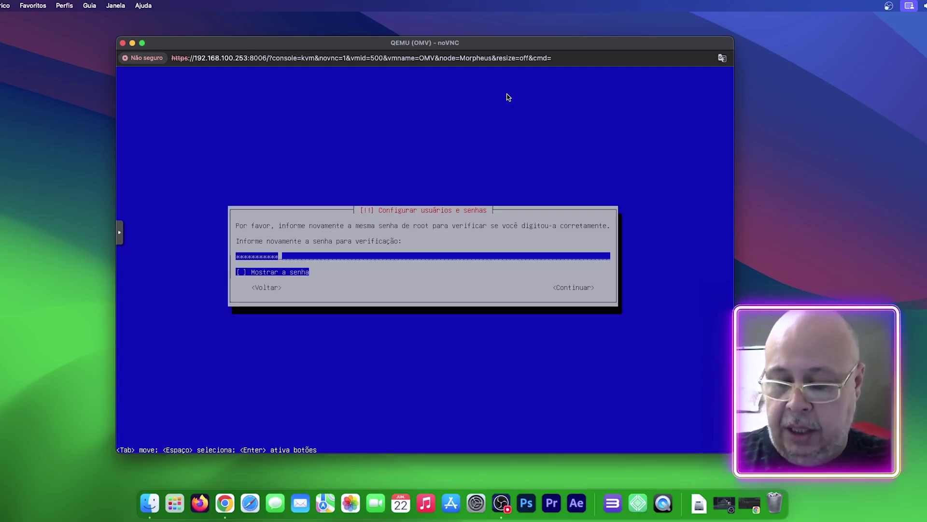
pyautogui.press('BackSpace')
pyautogui.press('BackSpace')
pyautogui.press('BackSpace')
pyautogui.press('BackSpace')
pyautogui.press('BackSpace')
pyautogui.press('BackSpace')
pyautogui.press('BackSpace')
pyautogui.press('BackSpace')
pyautogui.press('BackSpace')
pyautogui.press('BackSpace')
pyautogui.press('BackSpace')
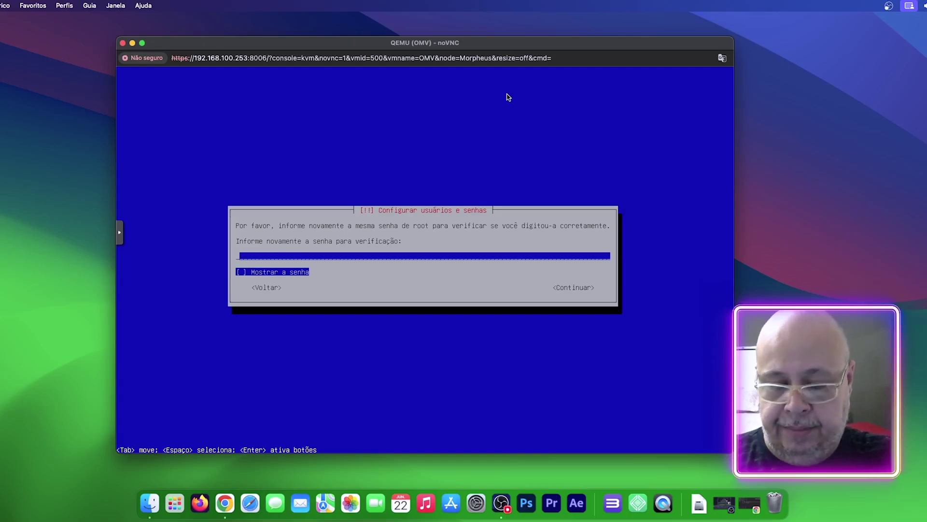
pyautogui.press('Tab')
pyautogui.press('Tab')
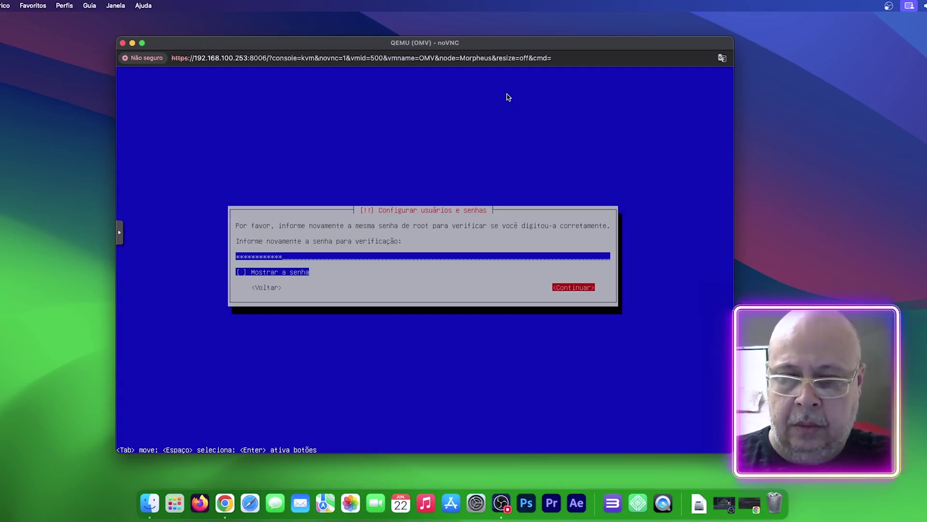
pyautogui.press('Return')
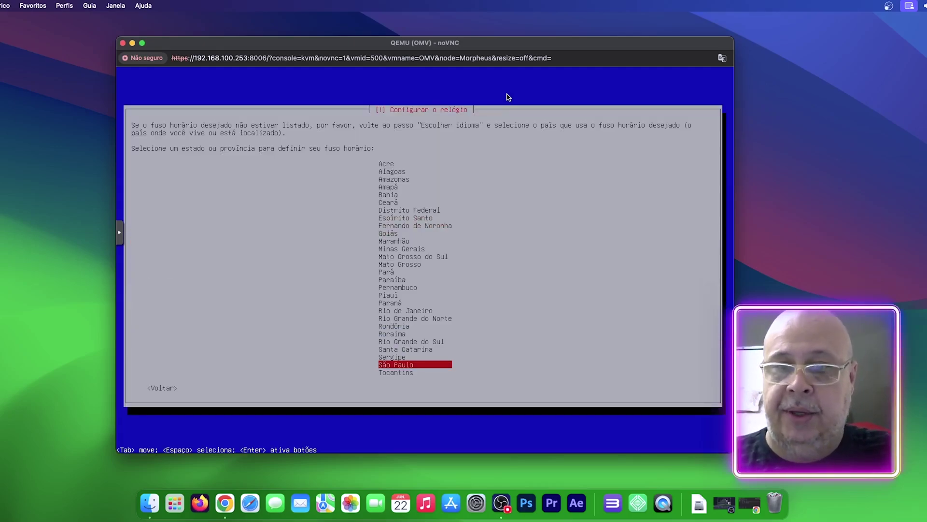
pyautogui.press('Return')
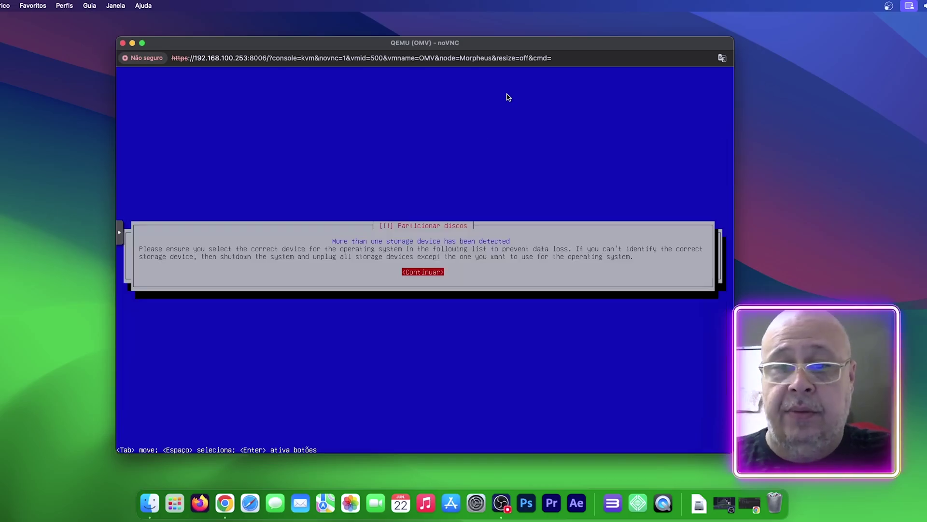
# Step: Acknowledge the multiple-disk warning and install onto the 8.6 GB SCSI3 (sda) disk
pyautogui.press('Return')
pyautogui.press('Down')
pyautogui.press('Down')
pyautogui.press('Down')
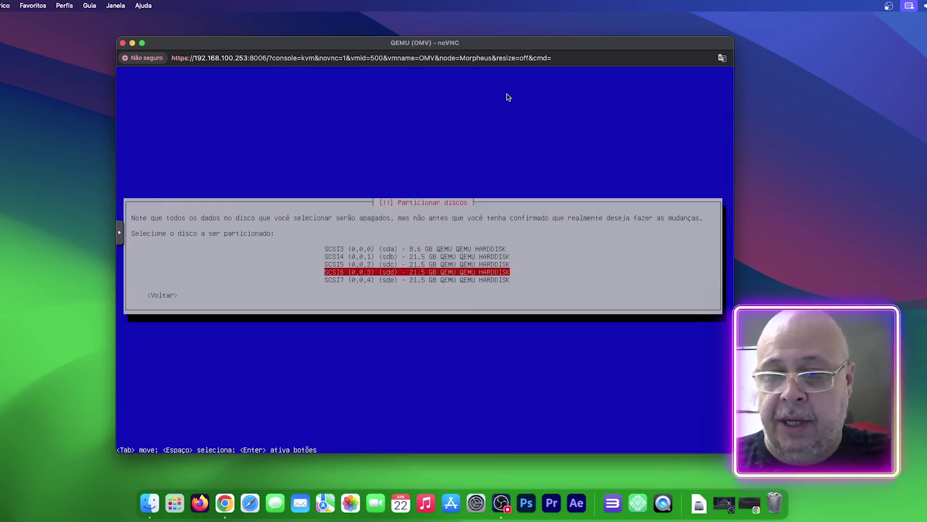
pyautogui.press('Up')
pyautogui.press('Up')
pyautogui.press('Up')
pyautogui.press('Down')
pyautogui.press('Down')
pyautogui.press('Down')
pyautogui.press('Down')
pyautogui.press('Up')
pyautogui.press('Up')
pyautogui.press('Up')
pyautogui.press('Up')
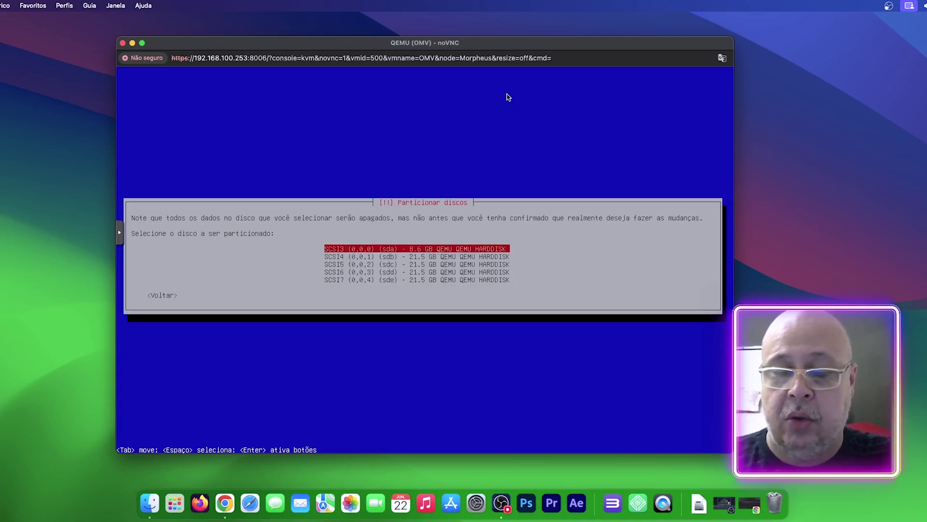
pyautogui.press('Down')
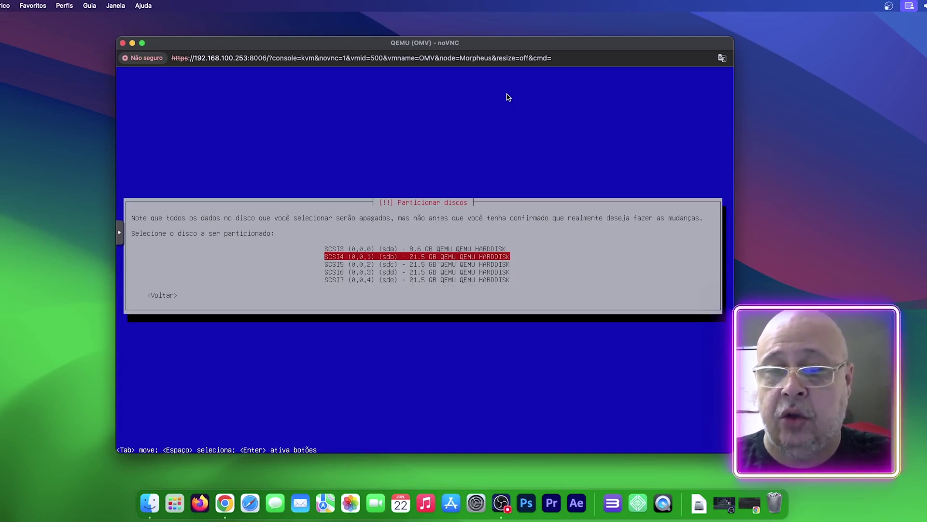
pyautogui.press('Up')
pyautogui.press('Down')
pyautogui.press('Up')
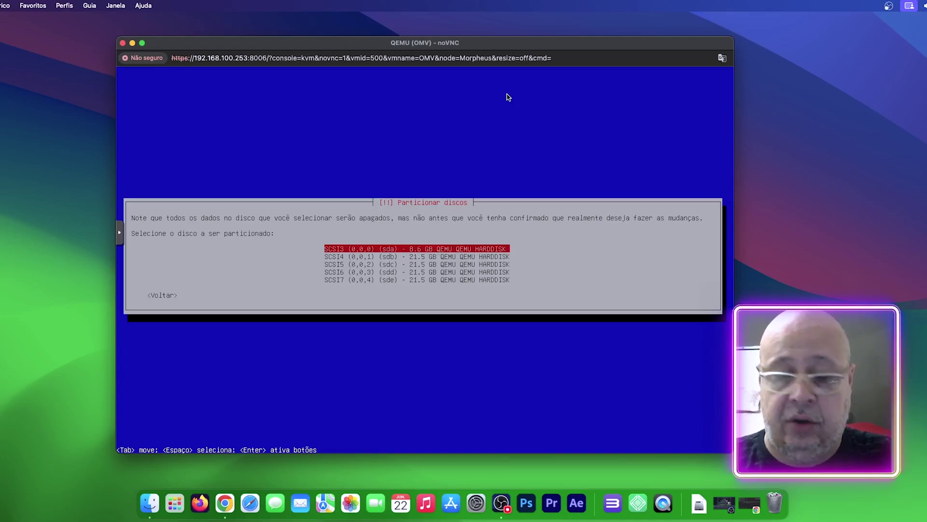
pyautogui.press('Return')
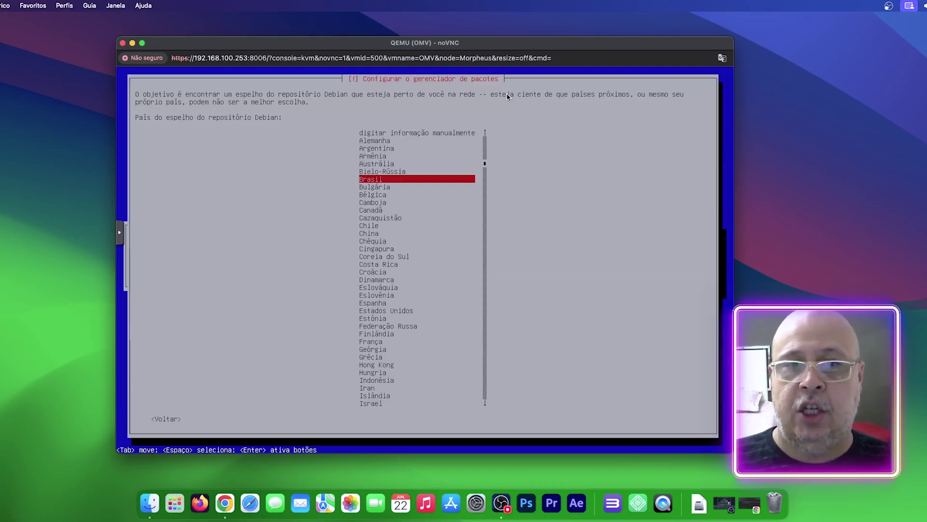
# Step: Use the Brasil deb.debian.org mirror with no proxy, finish installing and reboot, then restore Proxmox
pyautogui.press('Return')
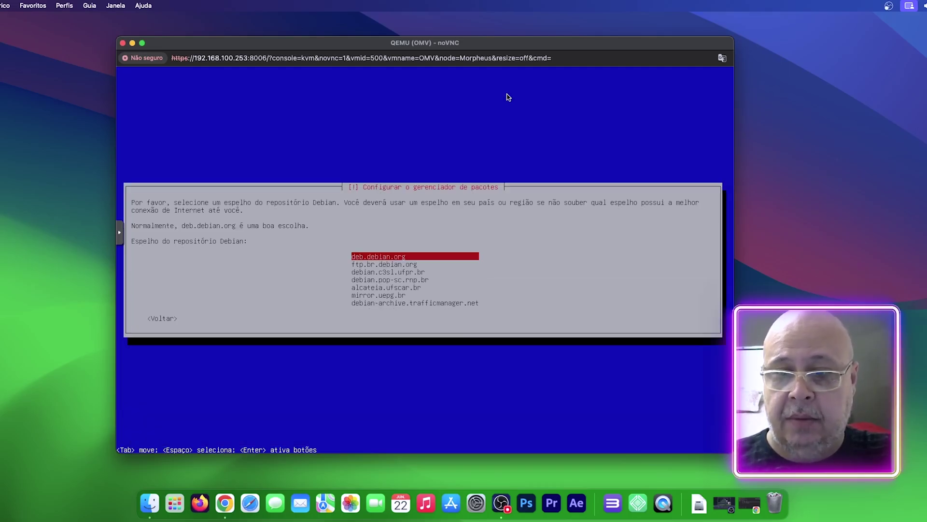
pyautogui.press('Return')
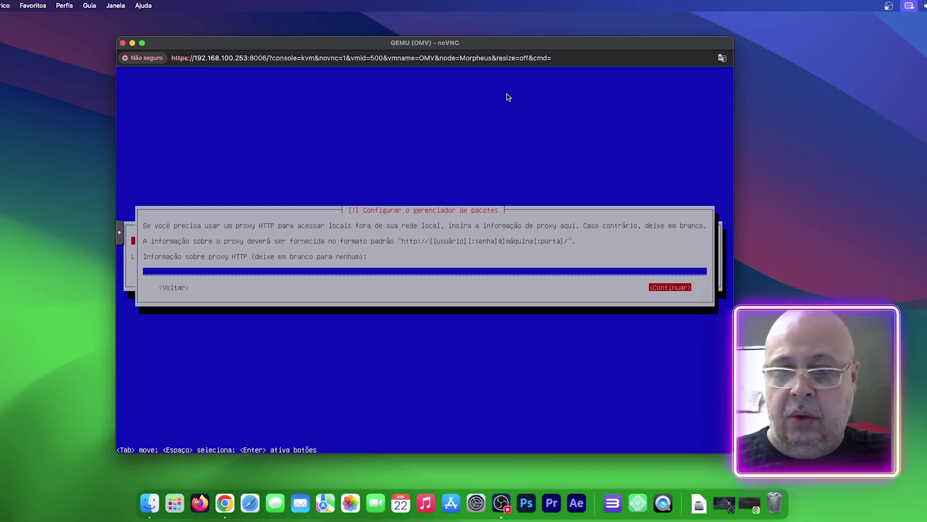
pyautogui.press('Return')
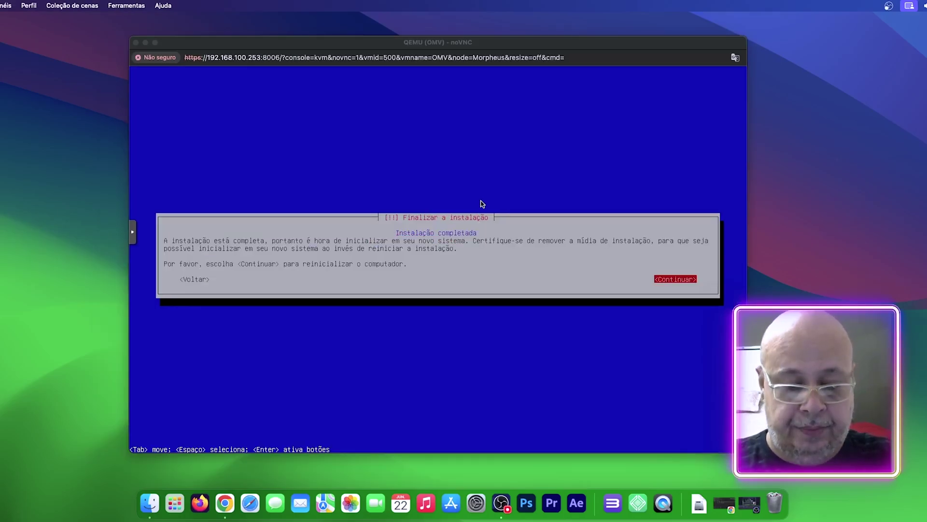
pyautogui.click(495, 170)
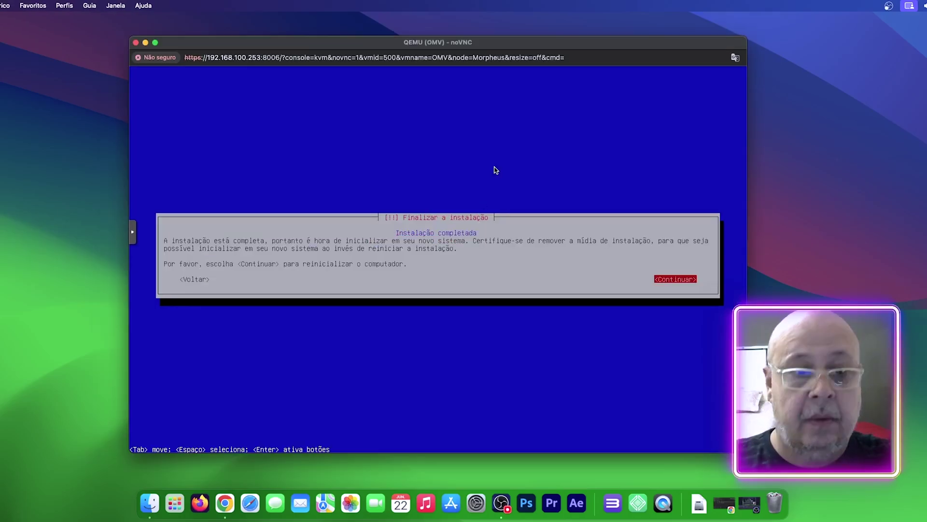
pyautogui.press('Return')
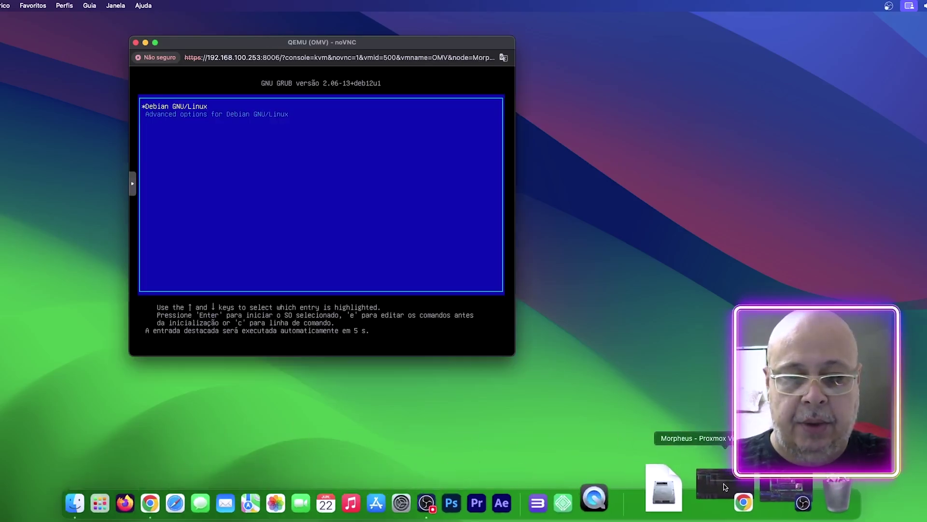
pyautogui.click(725, 486)
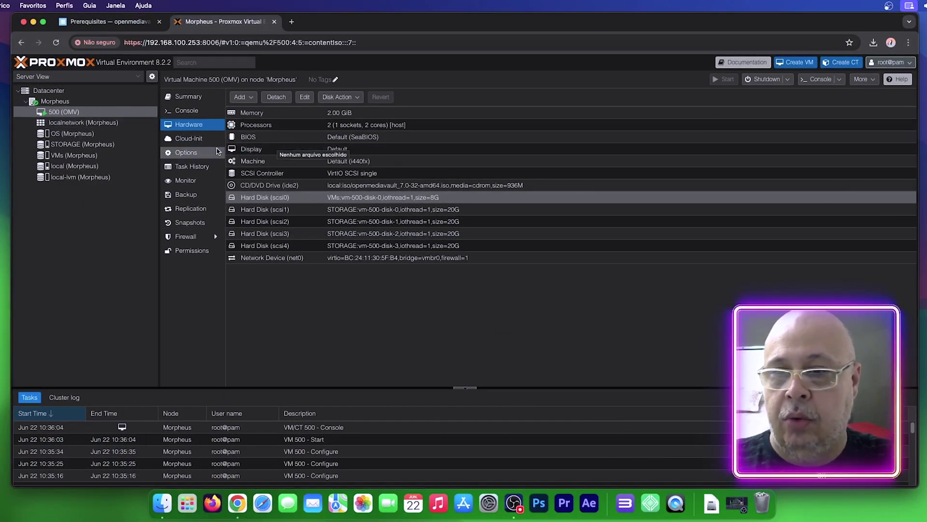
# Step: Set the CD/DVD drive (ide2) to no media, then open a new tab at 192.168.100.172
pyautogui.doubleClick(273, 186)
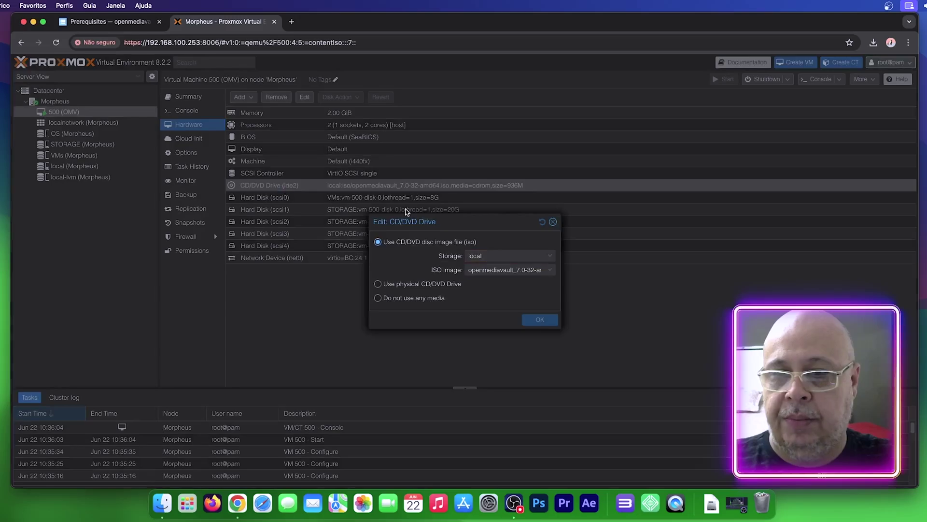
pyautogui.click(378, 298)
pyautogui.click(540, 319)
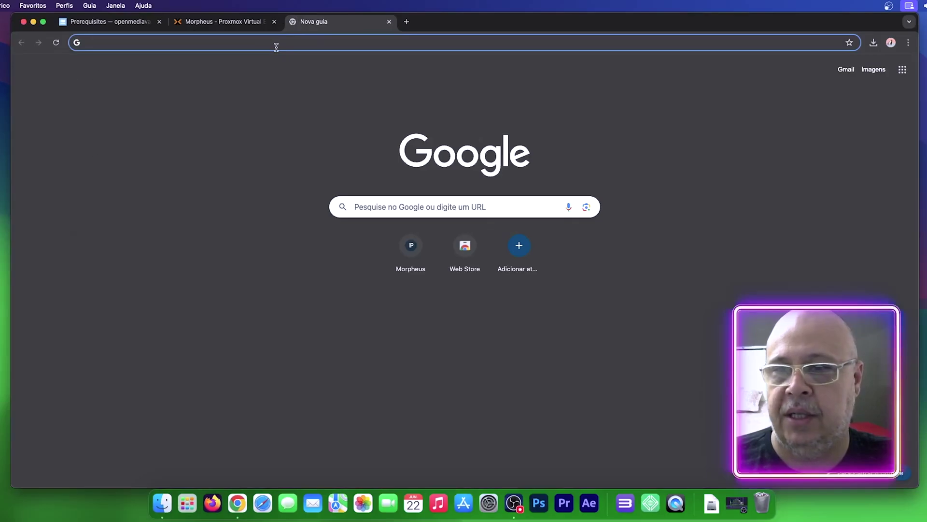
pyautogui.click(276, 46)
pyautogui.write('192.168.100')
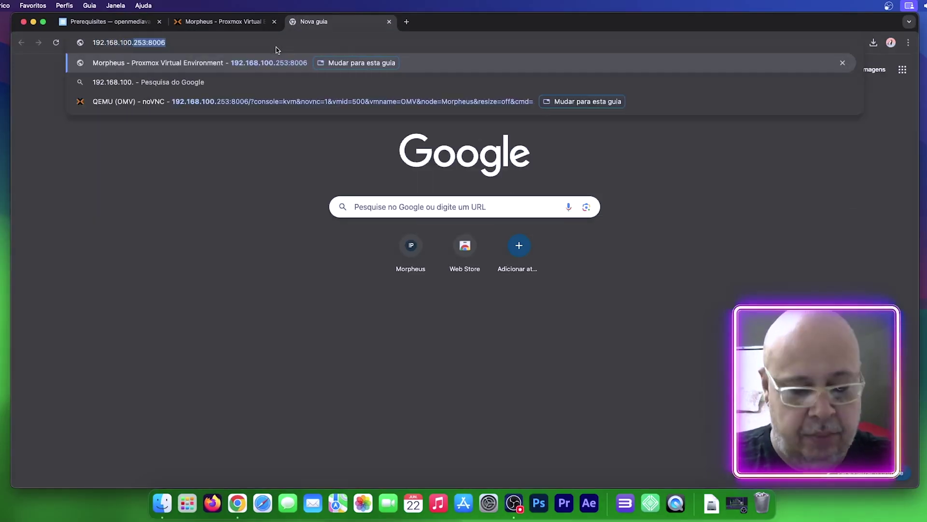
pyautogui.write('.172')
# Step: Load the web interface at 192.168.100.172 and log in with the default administrator account
pyautogui.press('Return')
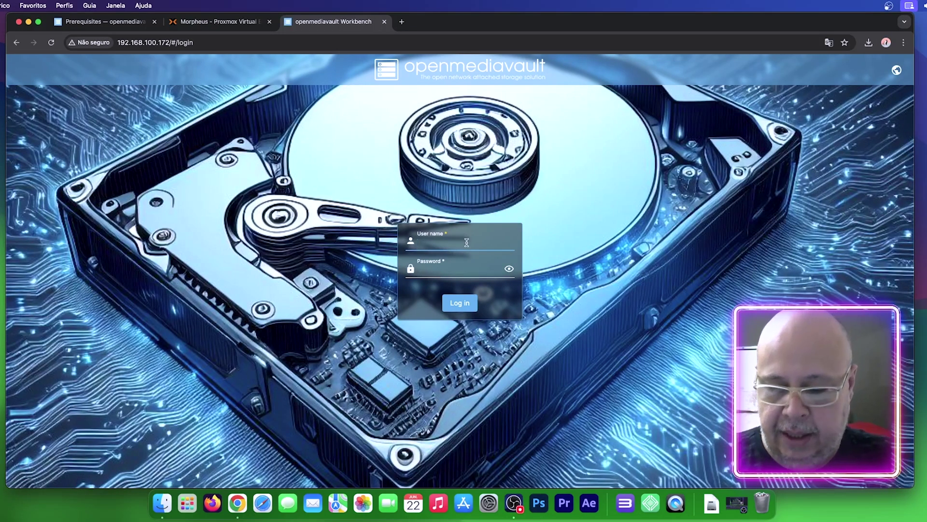
pyautogui.write('admin')
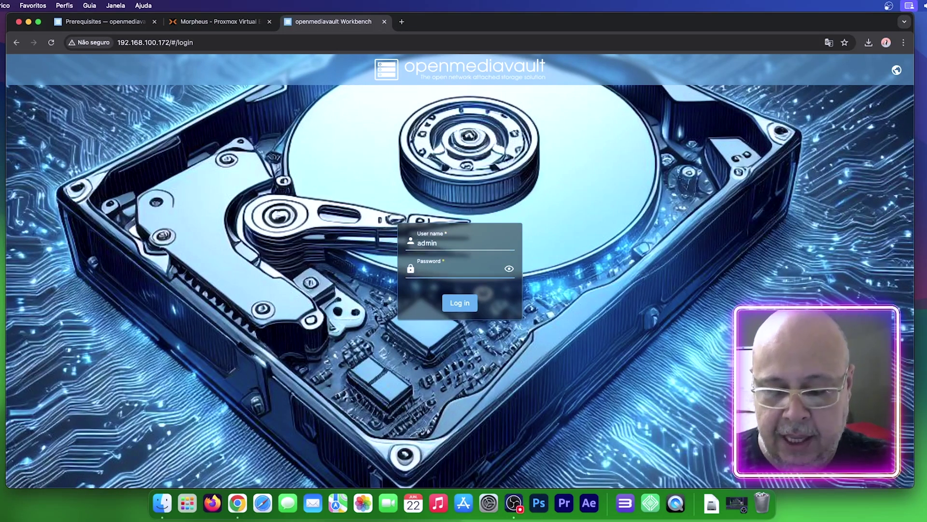
pyautogui.write('openmediavault')
pyautogui.press('Return')
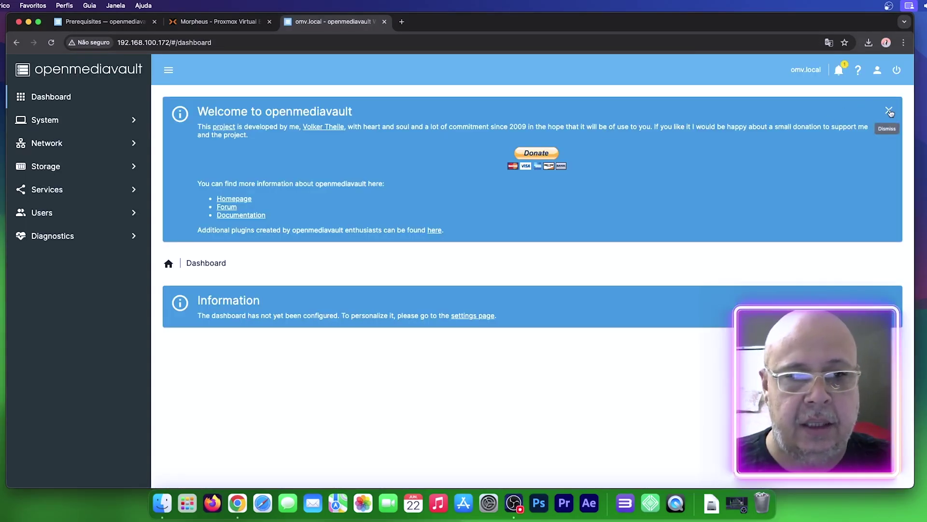
# Step: Dismiss the welcome banner and enable all dashboard widgets, saving the selection
pyautogui.click(889, 111)
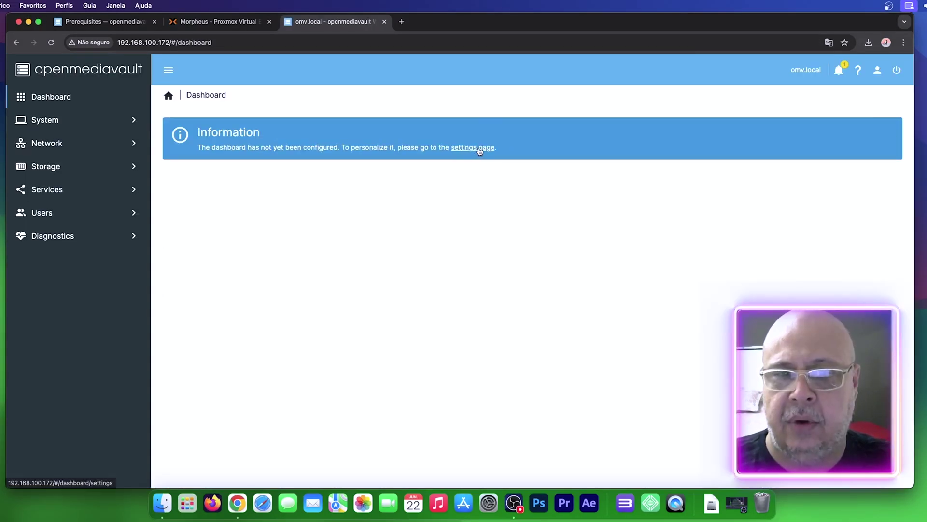
pyautogui.click(478, 151)
pyautogui.click(179, 134)
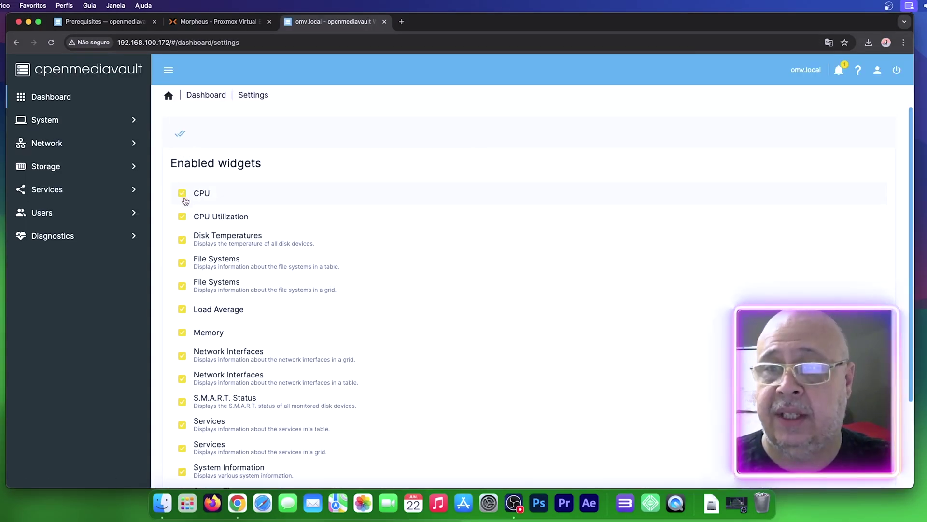
pyautogui.scroll(-5, 309, 276)
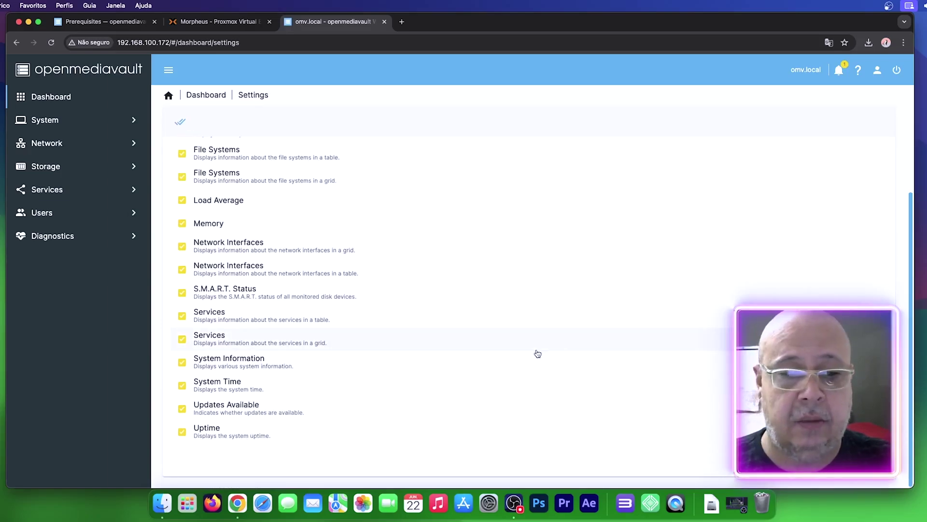
pyautogui.click(873, 460)
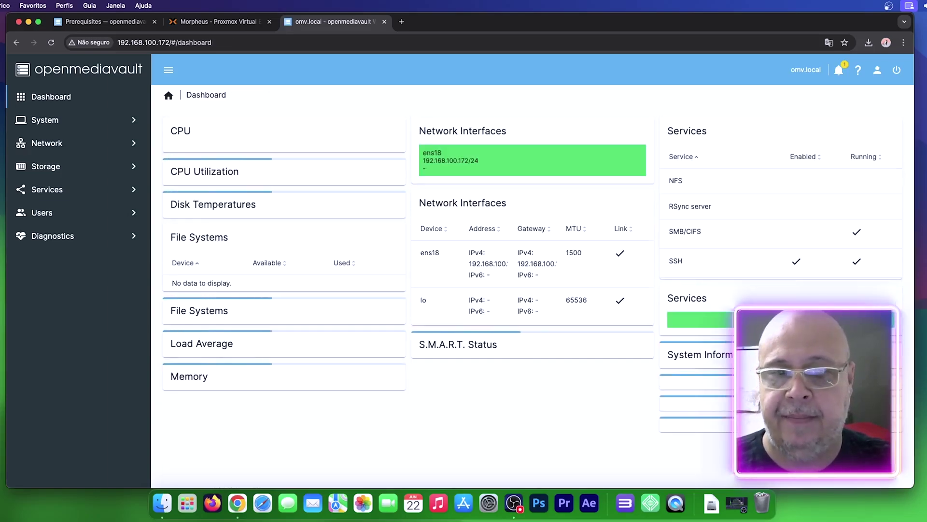
pyautogui.scroll(-5, 432, 215)
pyautogui.scroll(5, 519, 242)
pyautogui.scroll(-5, 518, 242)
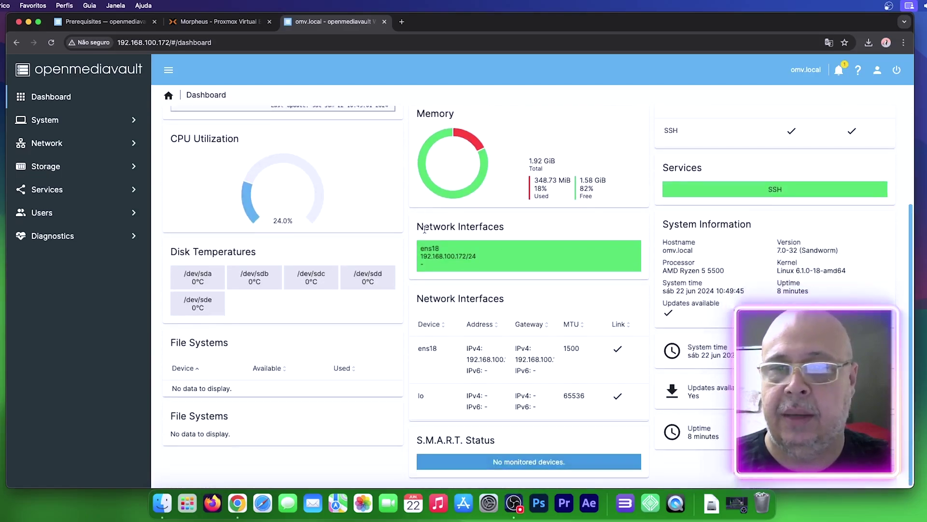
pyautogui.scroll(5, 376, 233)
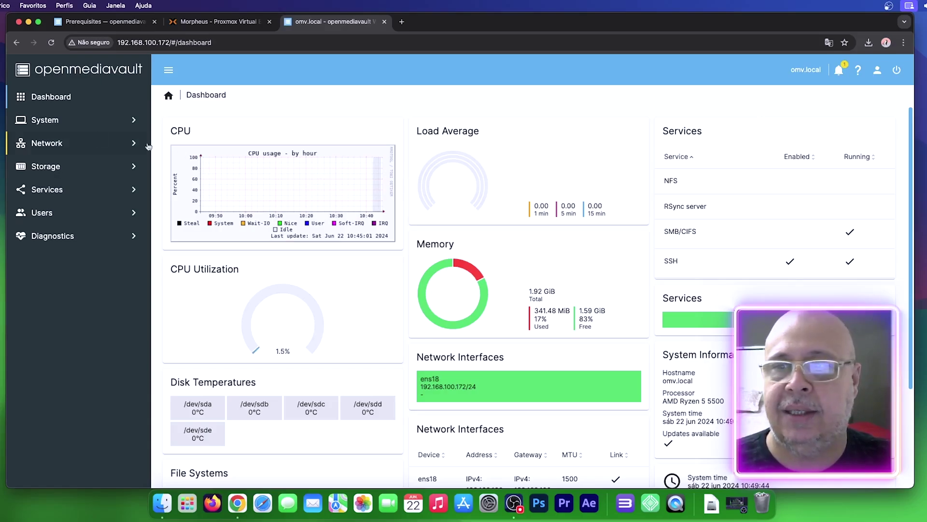
# Step: Browse the pending packages, such as less and libglib, in System > Update Management
pyautogui.click(75, 120)
pyautogui.click(97, 306)
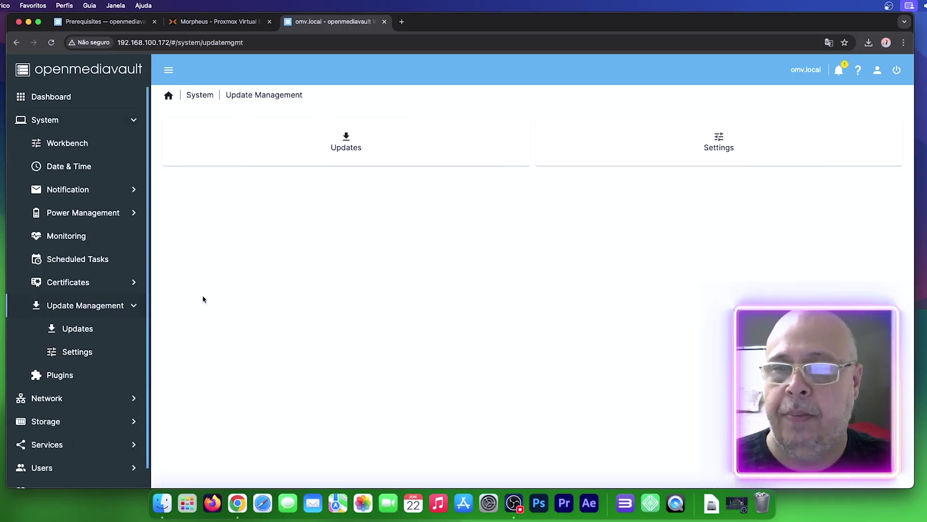
pyautogui.click(377, 145)
pyautogui.click(310, 247)
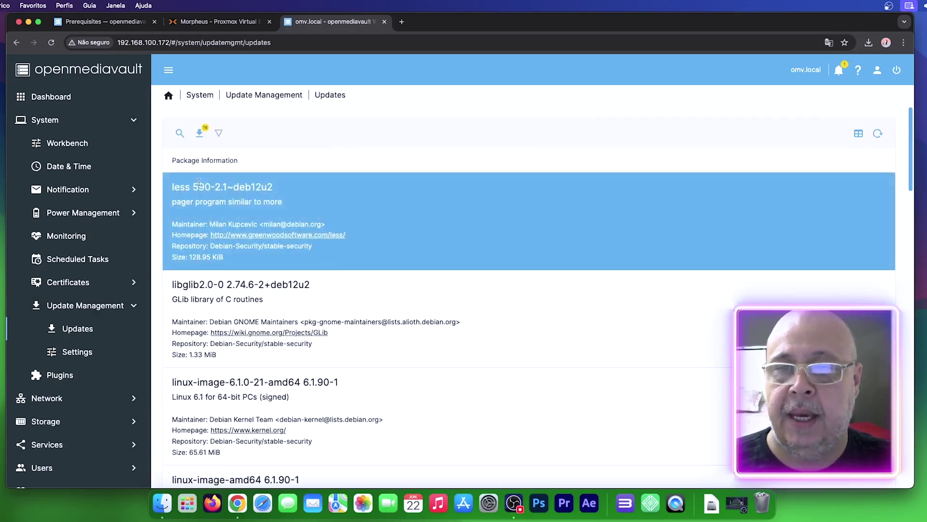
pyautogui.click(261, 302)
pyautogui.click(263, 304)
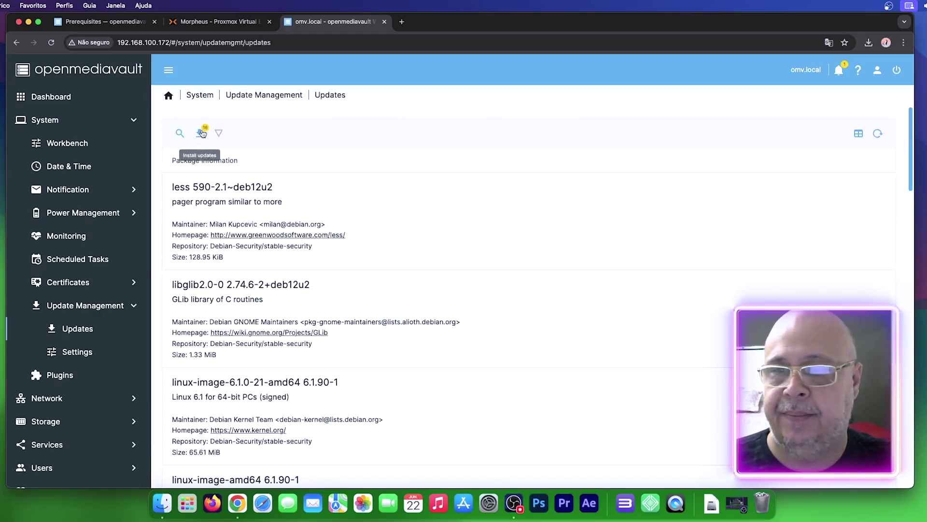
# Step: Install all available updates and apply the pending configuration changes
pyautogui.click(202, 134)
pyautogui.click(394, 299)
pyautogui.click(533, 296)
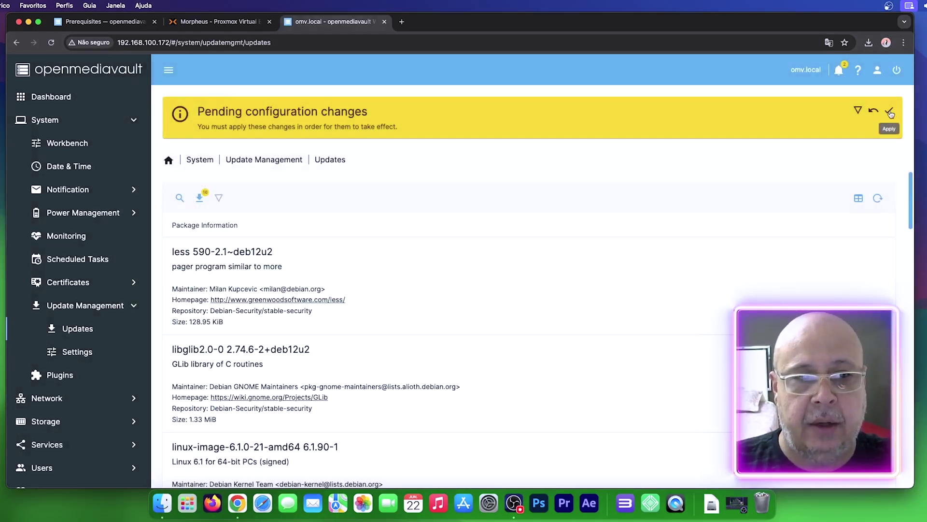
pyautogui.click(890, 111)
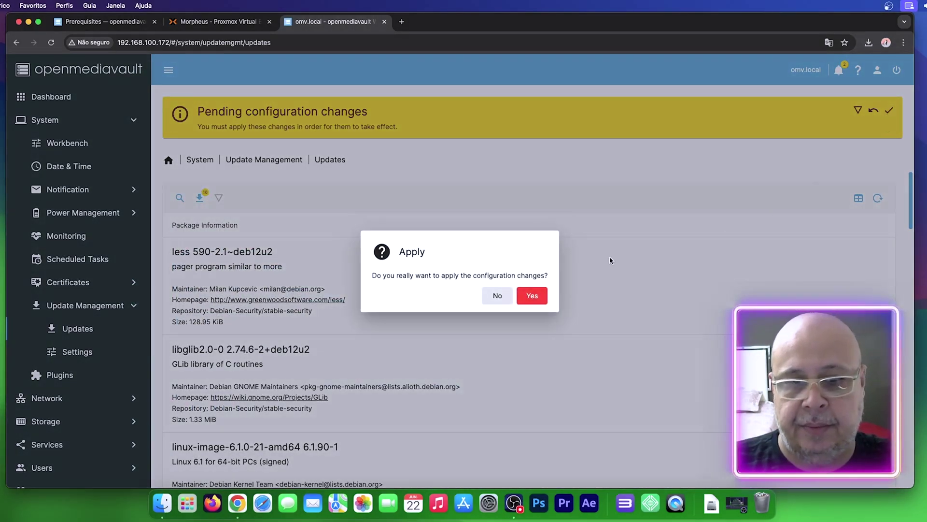
pyautogui.click(538, 296)
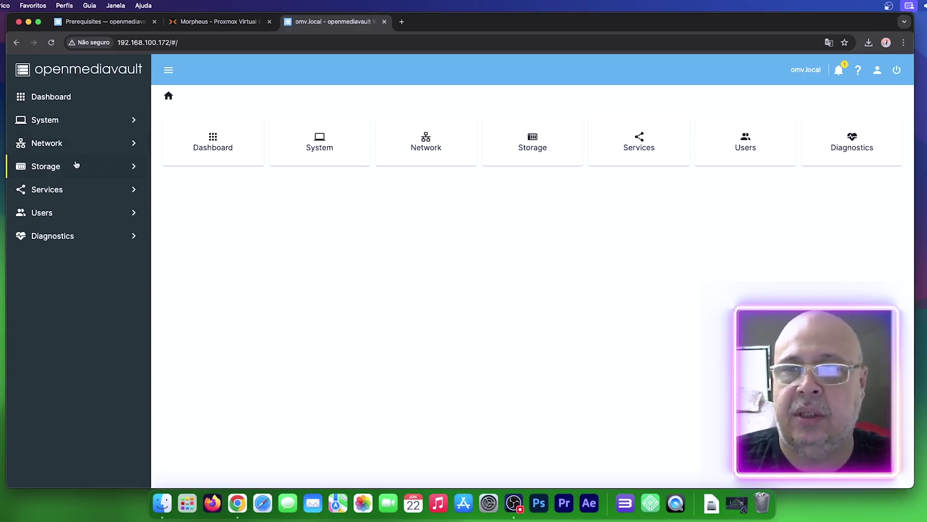
# Step: Quick-wipe the /dev/sdb disk in Storage > Disks
pyautogui.click(44, 165)
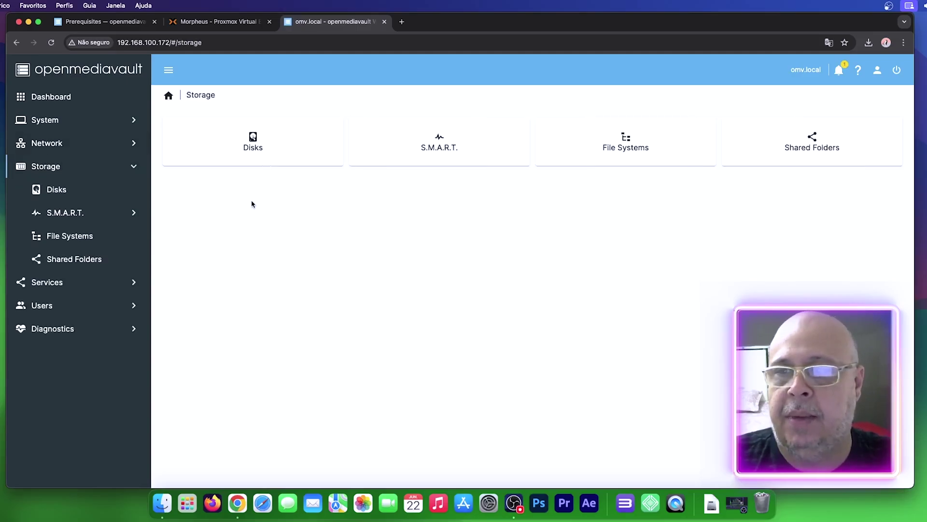
pyautogui.click(56, 189)
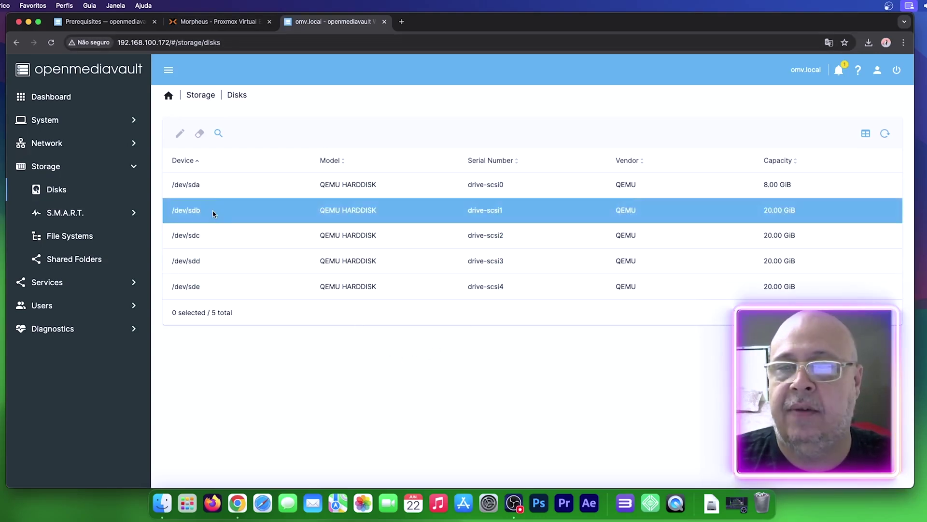
pyautogui.click(256, 210)
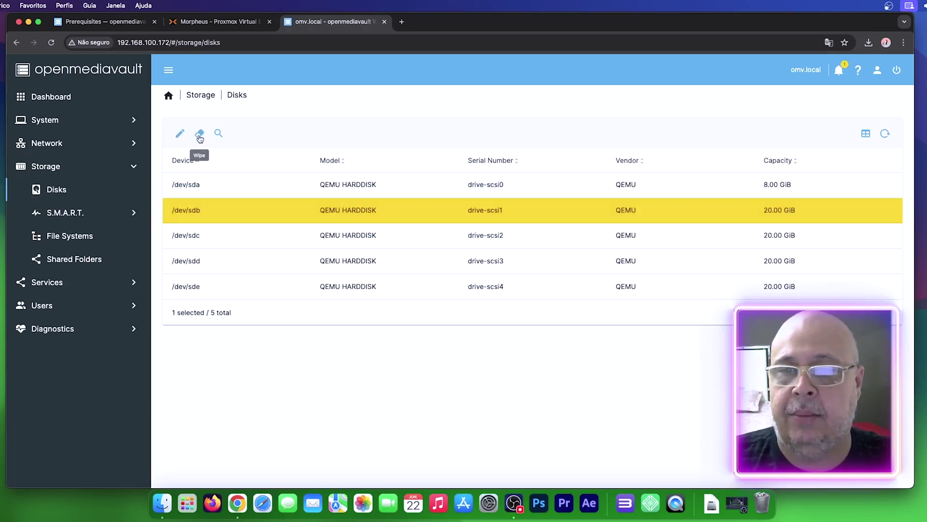
pyautogui.click(199, 135)
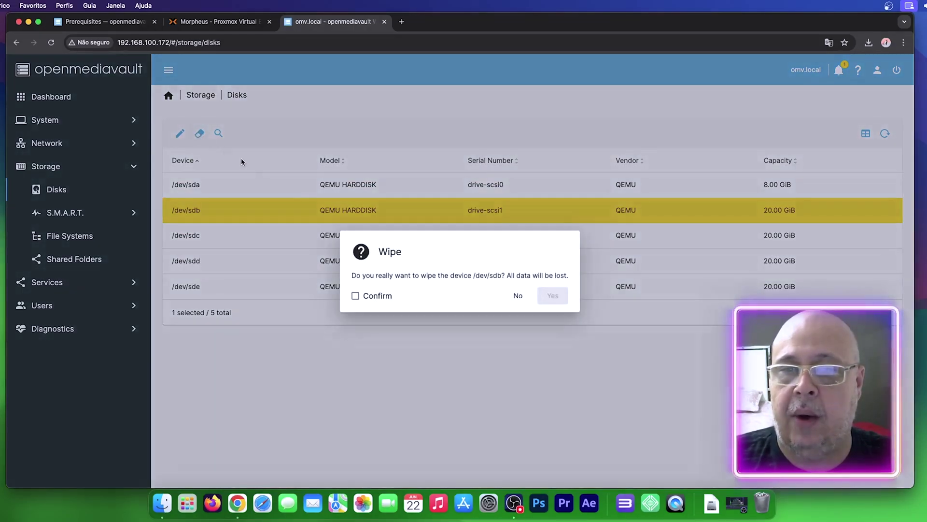
pyautogui.click(381, 295)
pyautogui.click(553, 295)
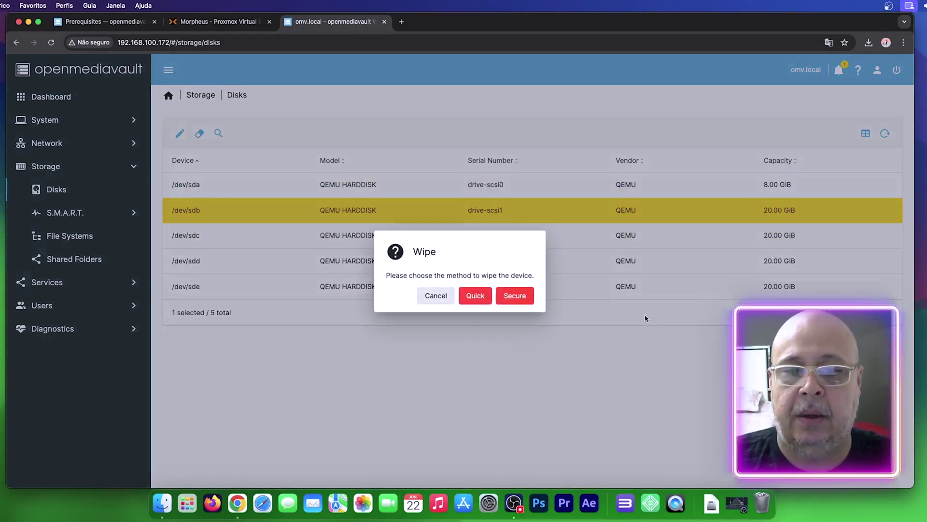
pyautogui.click(476, 295)
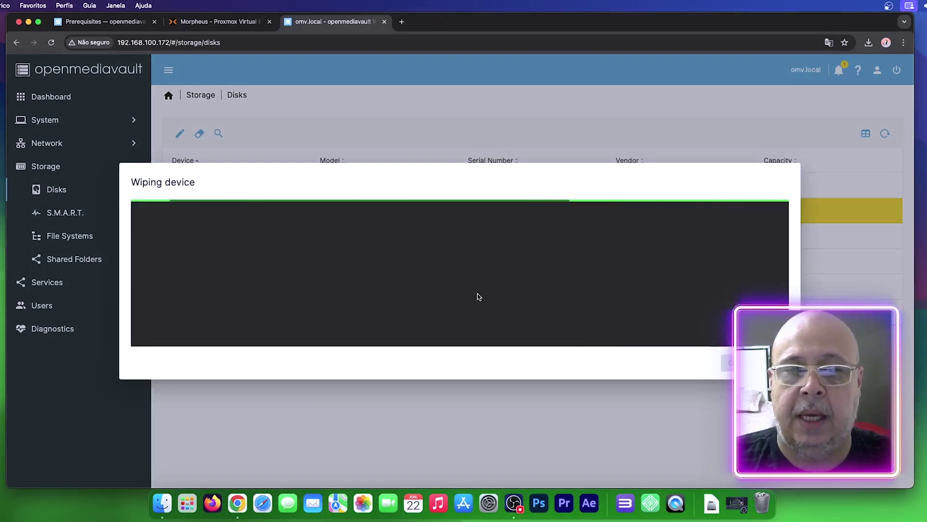
pyautogui.click(727, 362)
# Step: Quick-wipe /dev/sdc and /dev/sdd the same way, then go to the File Systems page
pyautogui.click(261, 239)
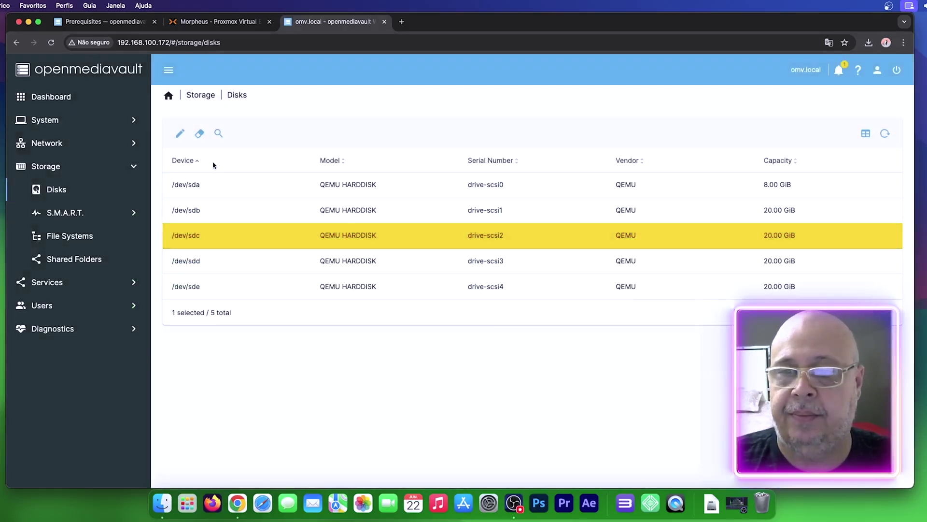
pyautogui.click(200, 134)
pyautogui.click(366, 295)
pyautogui.click(565, 295)
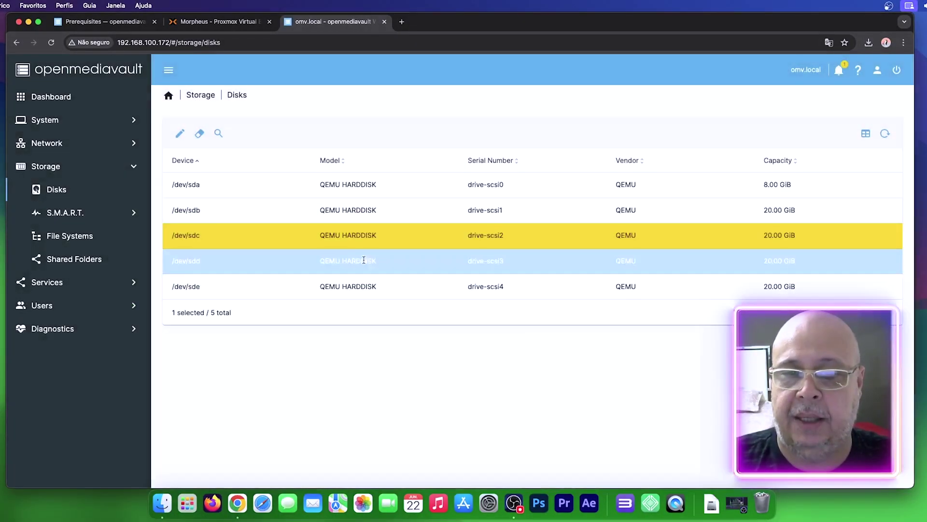
pyautogui.click(399, 267)
pyautogui.click(199, 134)
pyautogui.click(378, 296)
pyautogui.click(553, 295)
pyautogui.click(474, 296)
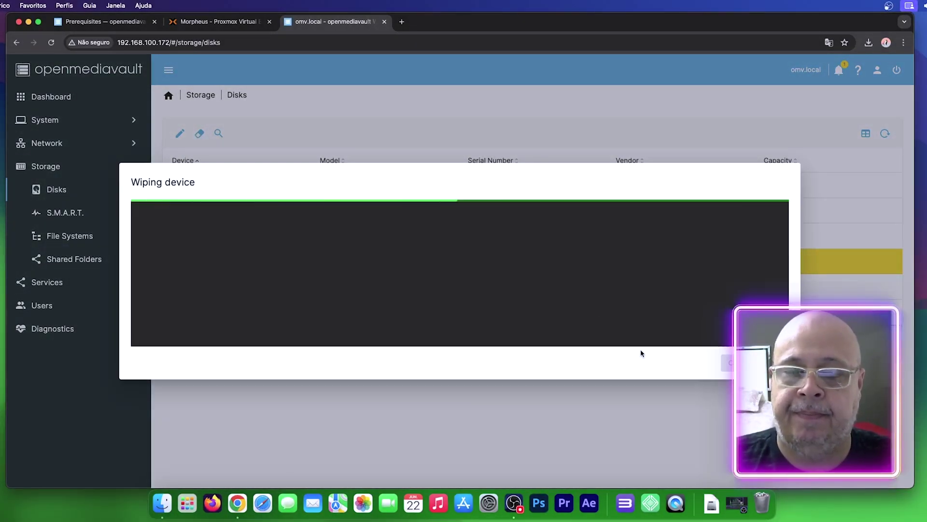
pyautogui.click(200, 133)
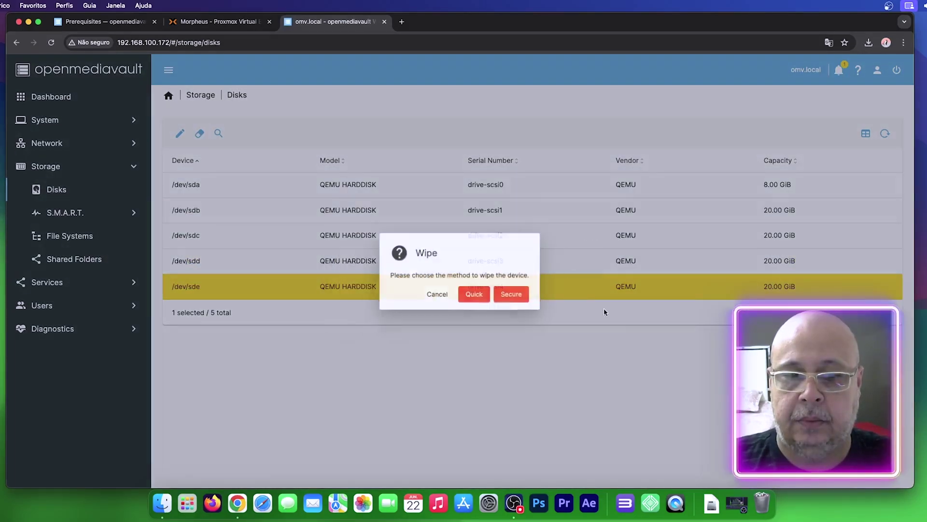
pyautogui.click(471, 295)
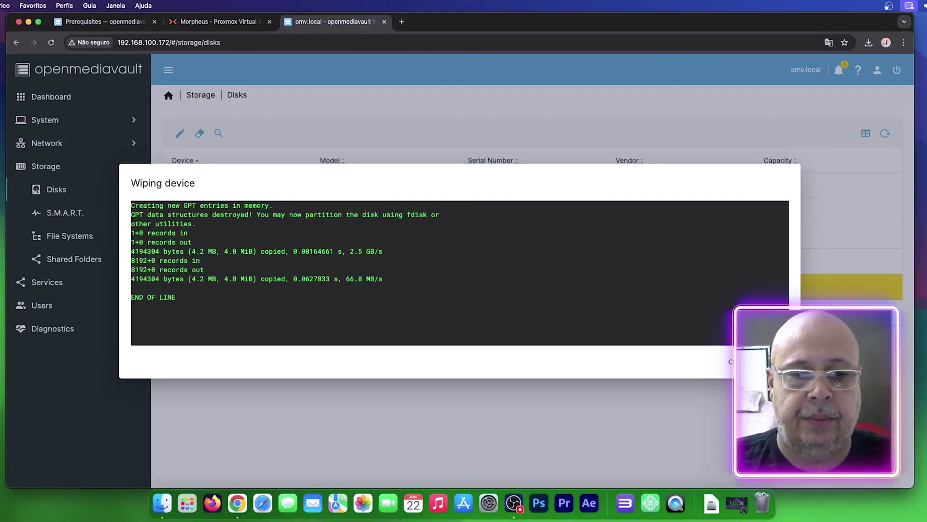
pyautogui.click(732, 361)
pyautogui.click(608, 216)
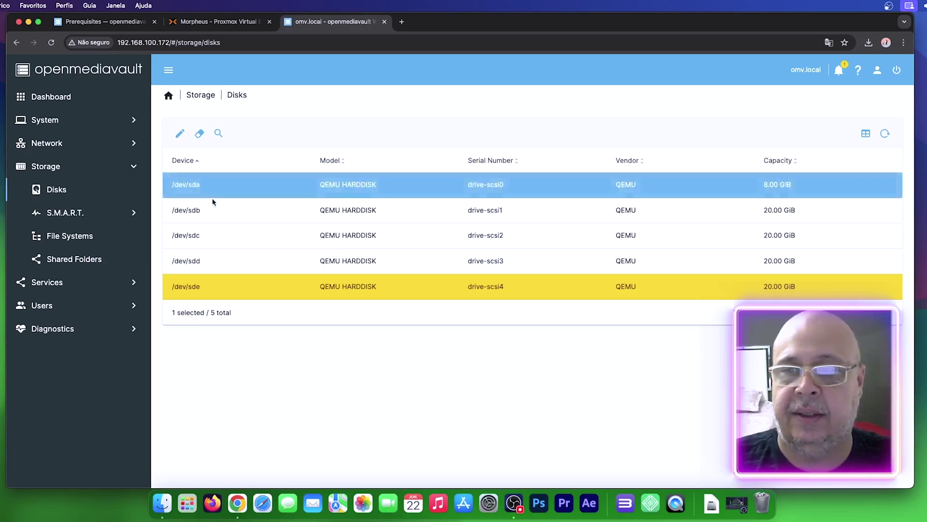
pyautogui.click(63, 239)
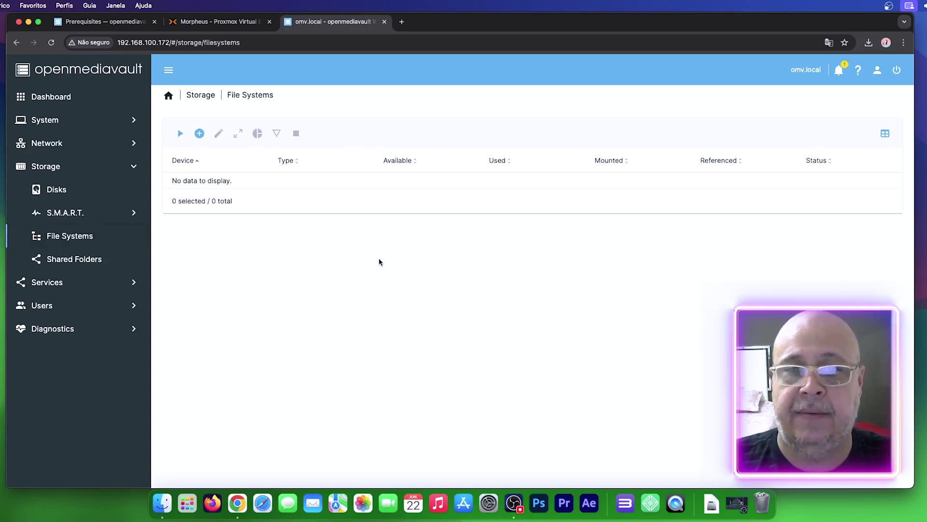
# Step: Create a Btrfs file system with the RAID10 profile across all four QEMU disks
pyautogui.click(200, 135)
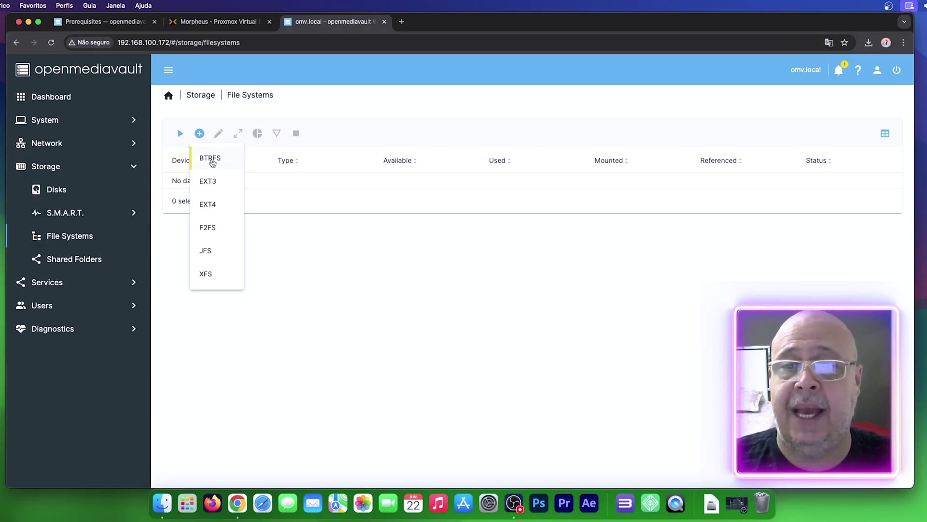
pyautogui.click(214, 160)
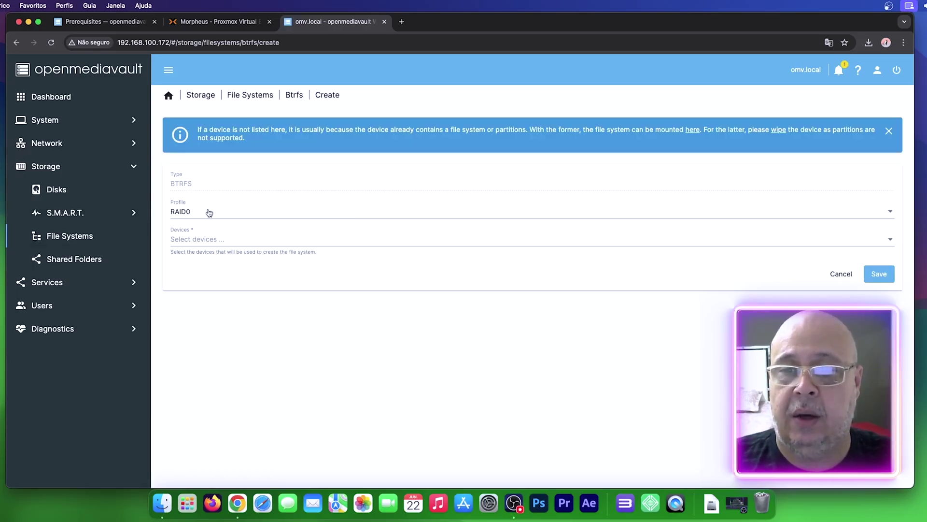
pyautogui.click(198, 213)
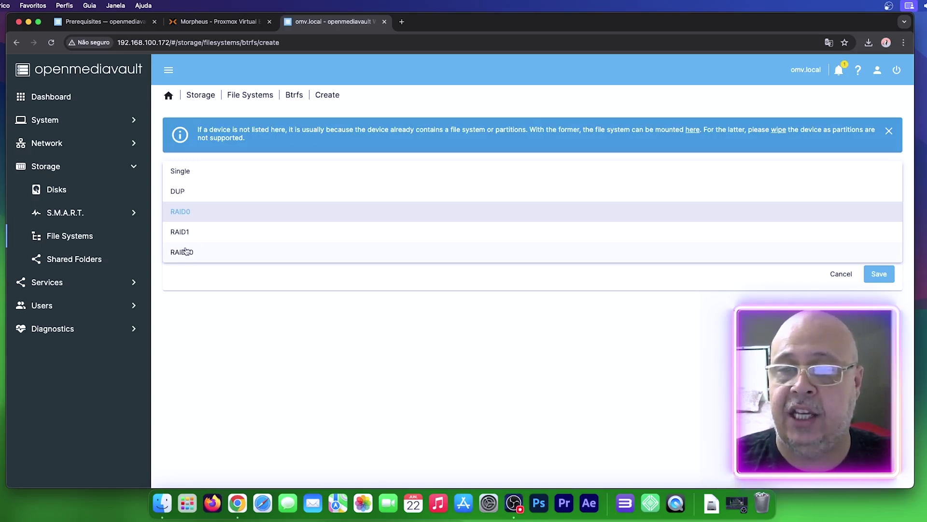
pyautogui.click(186, 251)
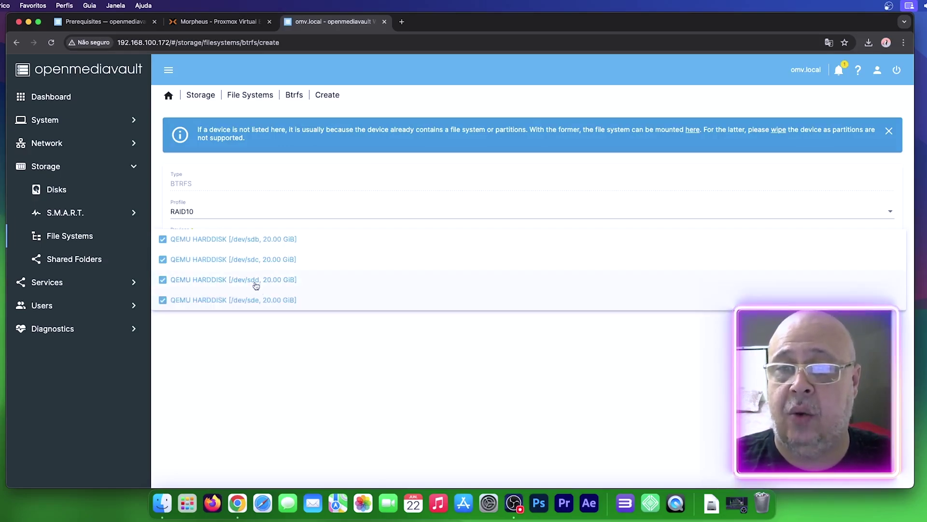
pyautogui.click(281, 348)
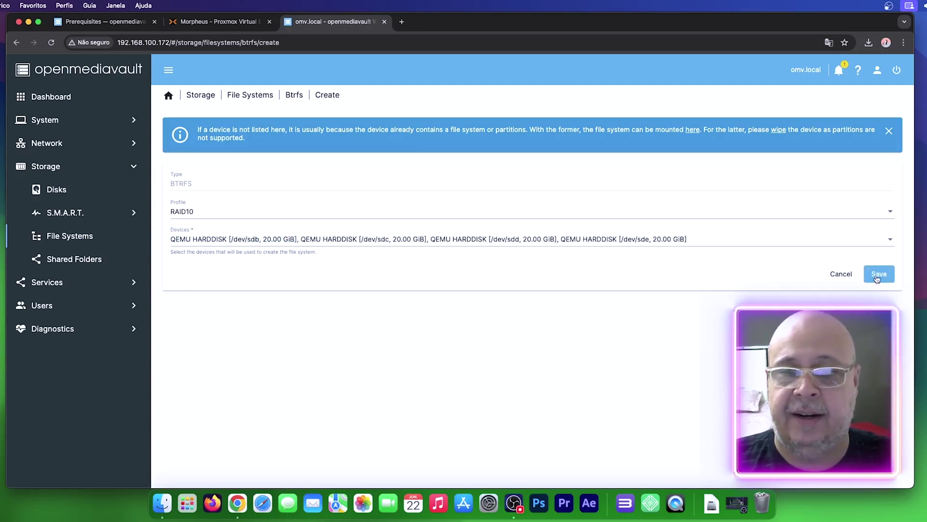
pyautogui.click(877, 279)
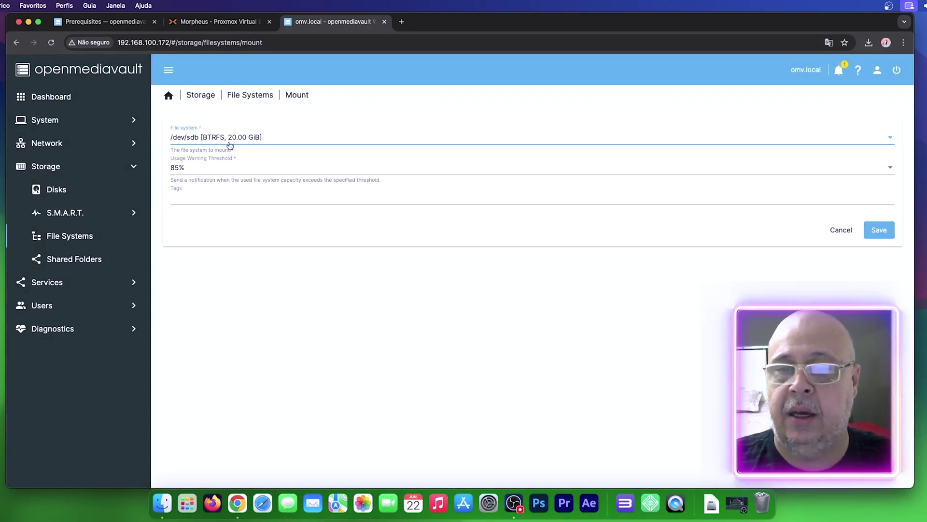
pyautogui.click(192, 196)
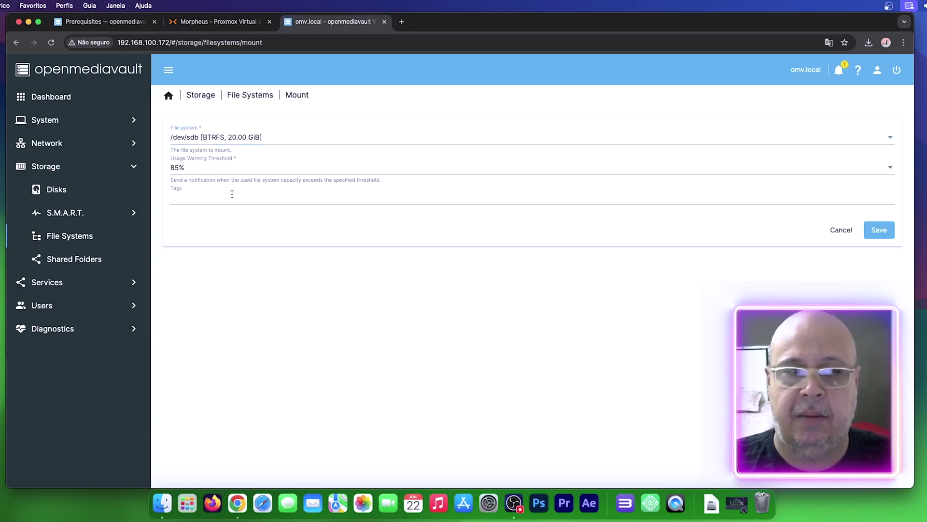
# Step: Save the /dev/sdb mount settings, apply the pending changes, and open Shared Folders
pyautogui.click(886, 236)
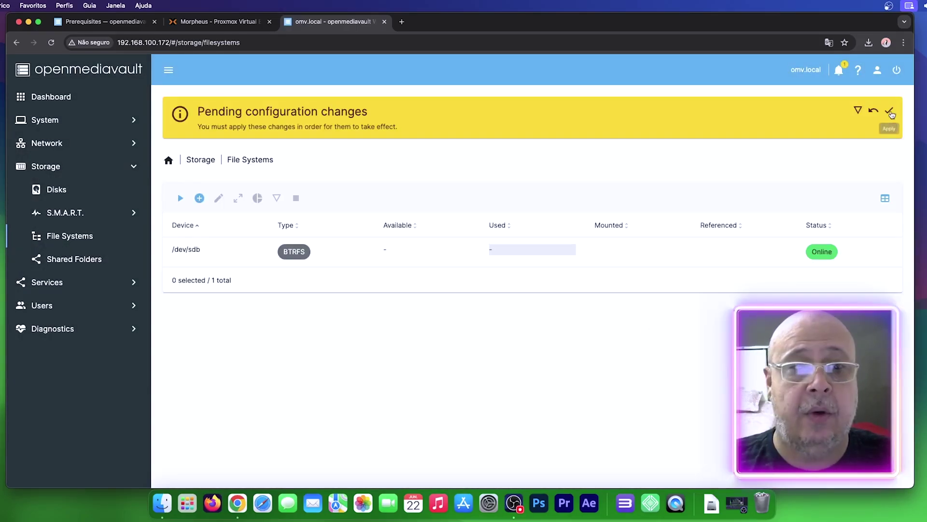
pyautogui.click(890, 112)
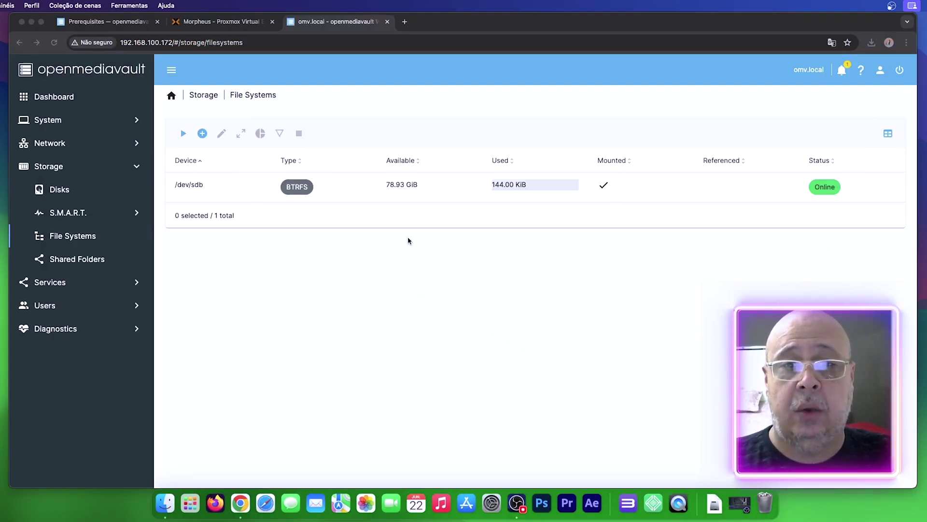
pyautogui.click(118, 261)
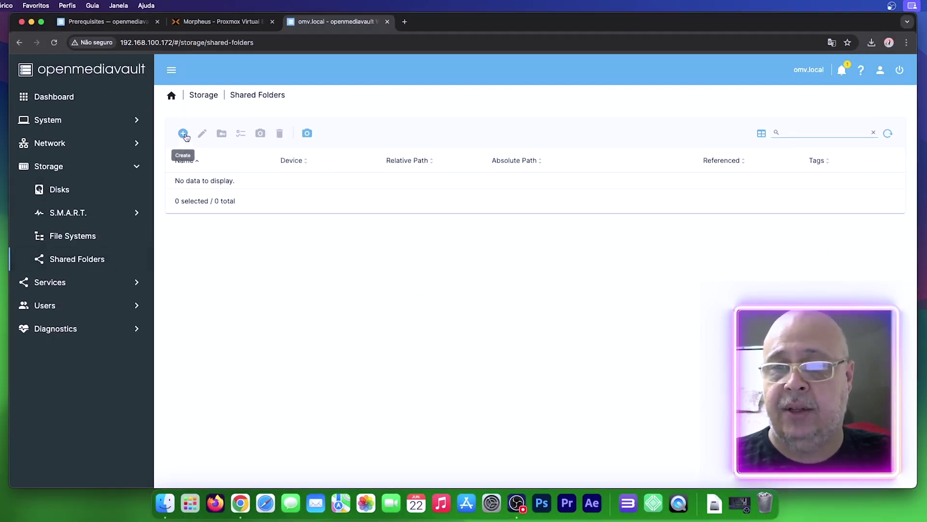
# Step: Create shared folder 'Publico' on /dev/sdb tagged 'Usuario do NAS' and apply the change
pyautogui.click(184, 134)
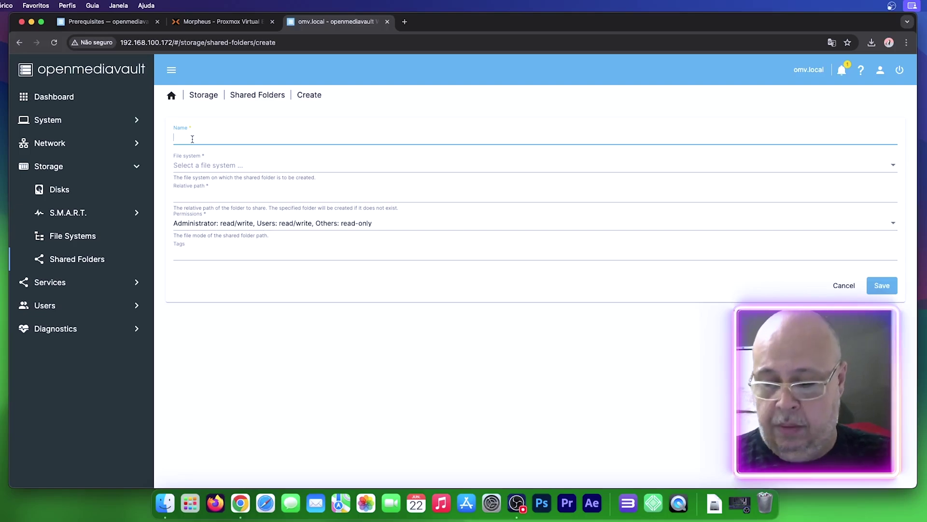
pyautogui.write('Publico')
pyautogui.click(197, 167)
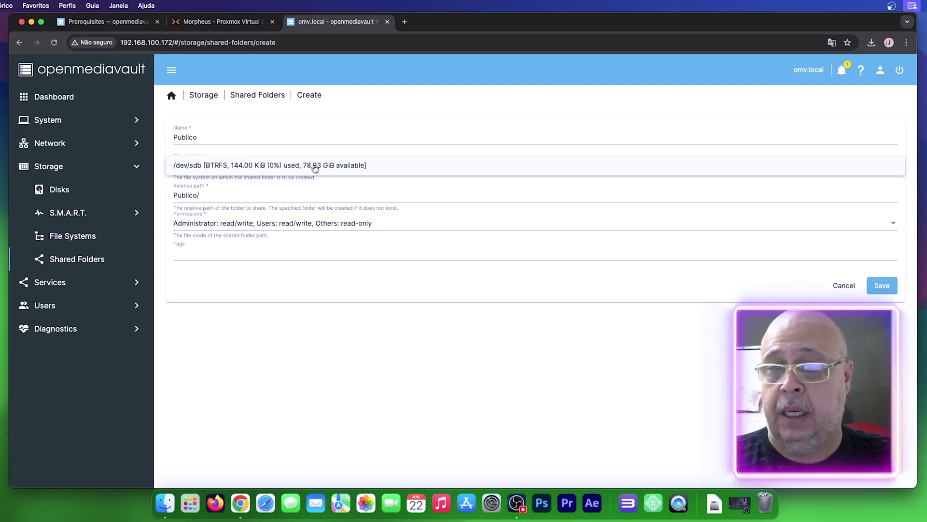
pyautogui.click(296, 167)
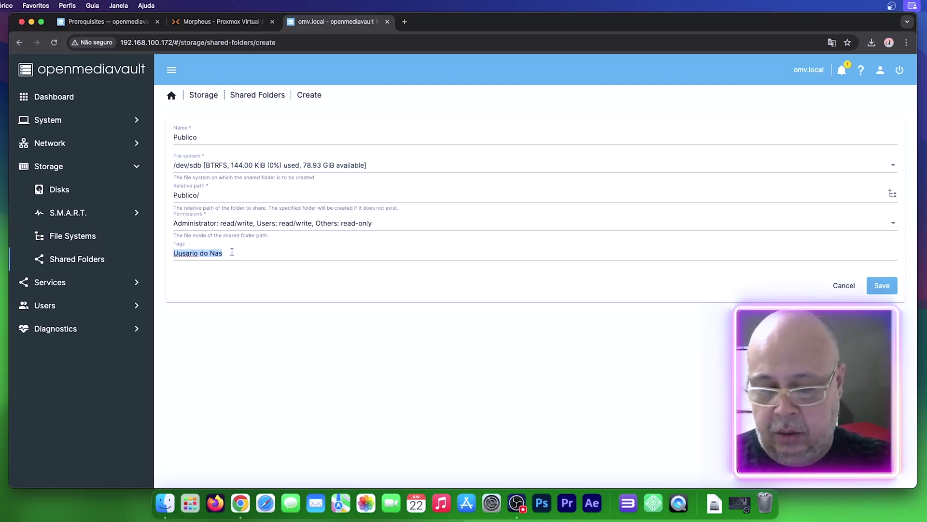
pyautogui.write('Usuario do NAS')
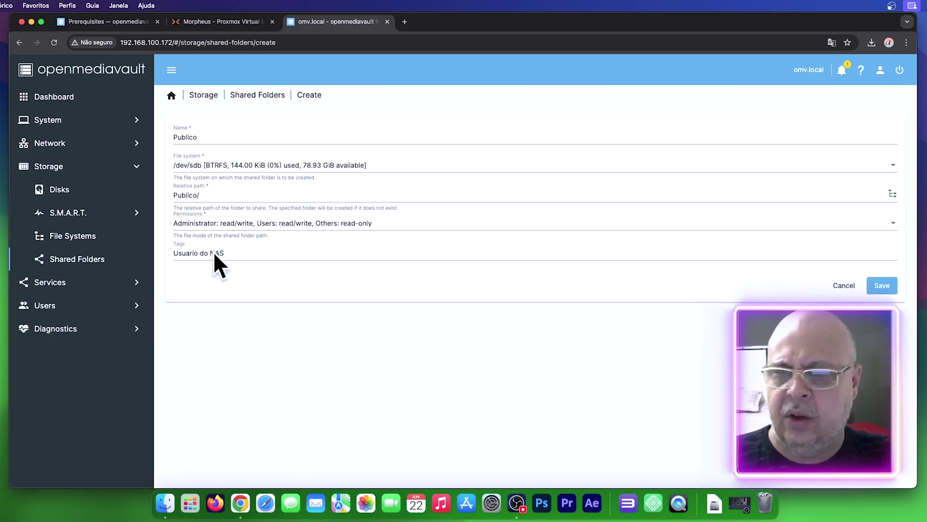
pyautogui.click(887, 287)
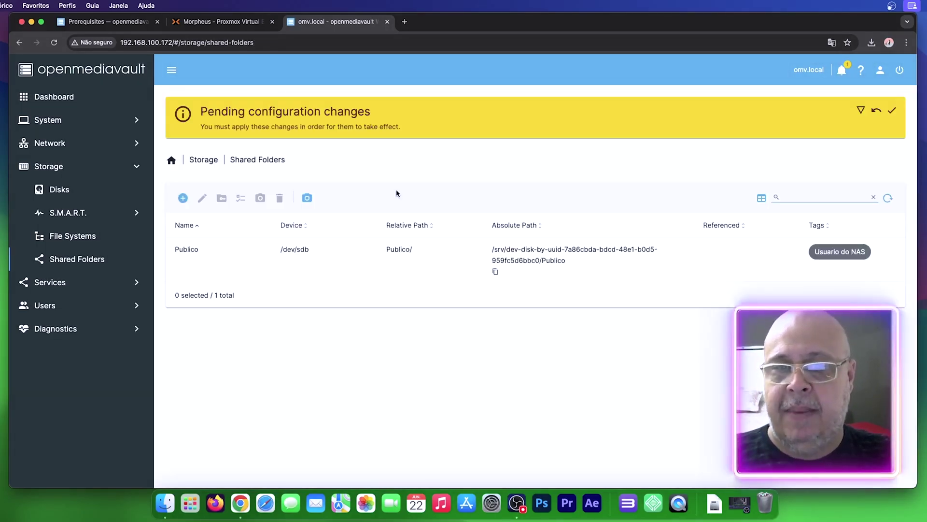
pyautogui.click(892, 111)
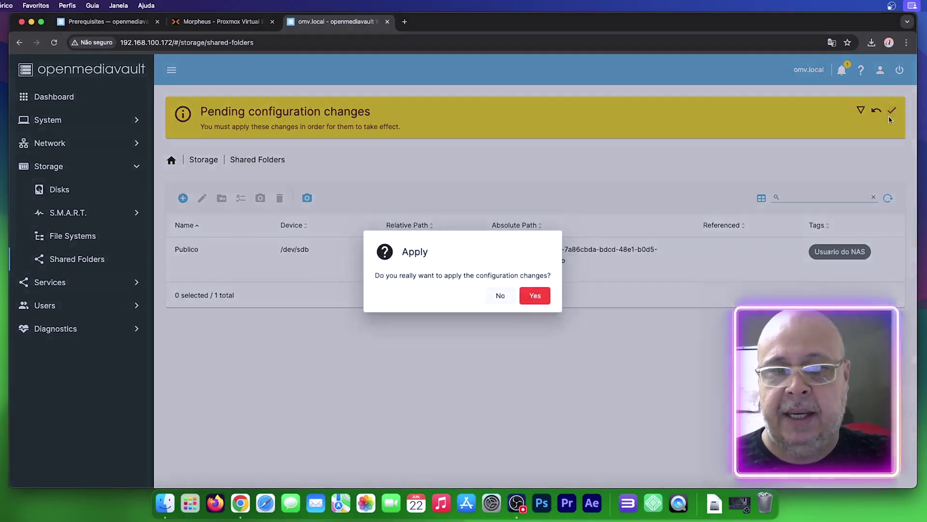
pyautogui.click(535, 295)
pyautogui.click(75, 189)
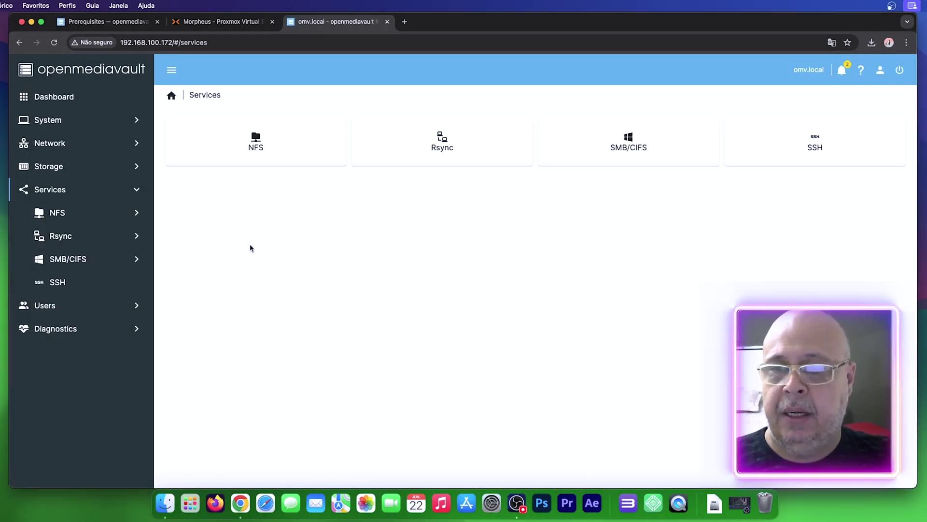
# Step: Enable SMB/CIFS in its Settings page, save, and confirm applying the configuration change
pyautogui.click(85, 261)
pyautogui.click(86, 284)
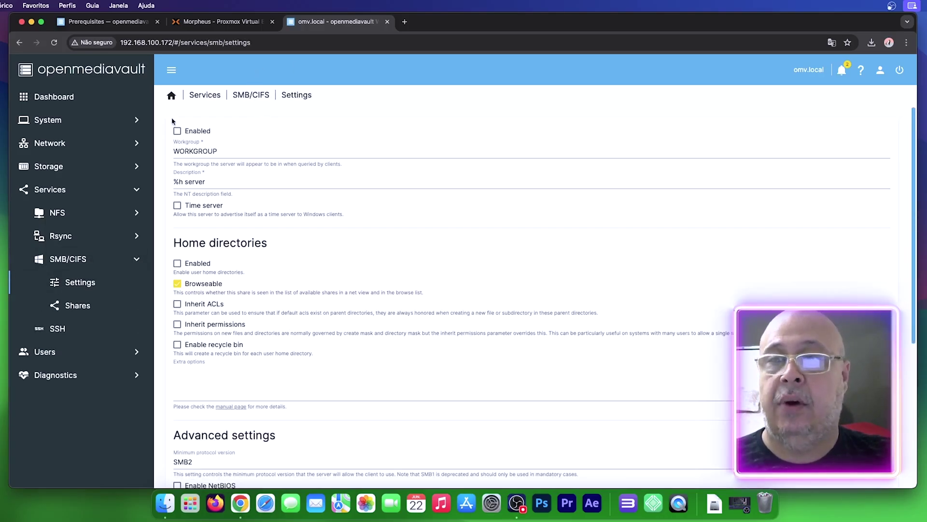
pyautogui.click(178, 132)
pyautogui.scroll(-5, 579, 288)
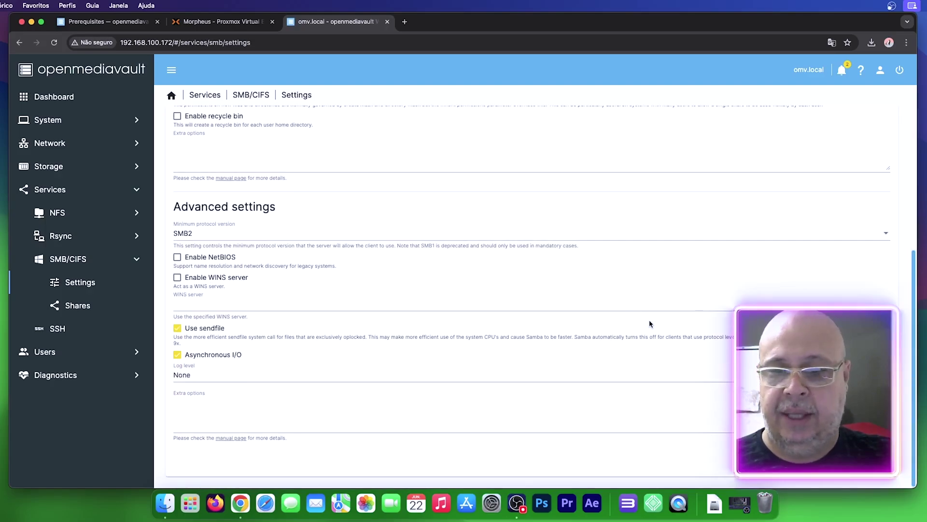
pyautogui.click(870, 459)
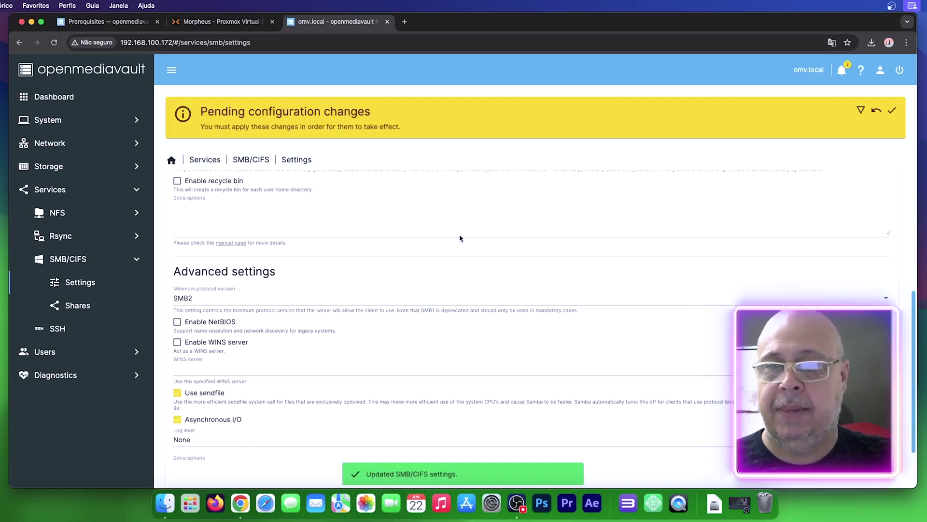
pyautogui.click(889, 114)
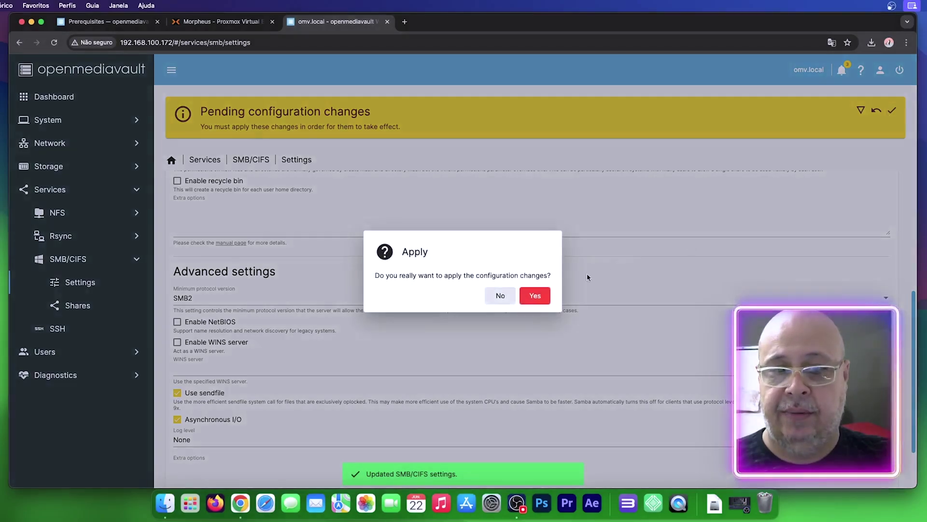
pyautogui.click(535, 295)
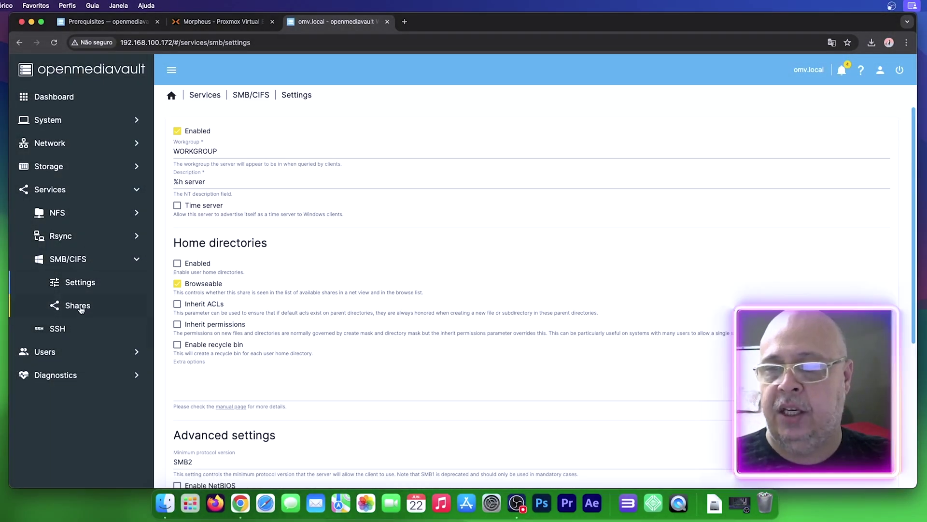
pyautogui.click(75, 304)
# Step: Create an SMB share for the Publico folder, review its options, and apply the changes
pyautogui.click(181, 133)
pyautogui.click(197, 153)
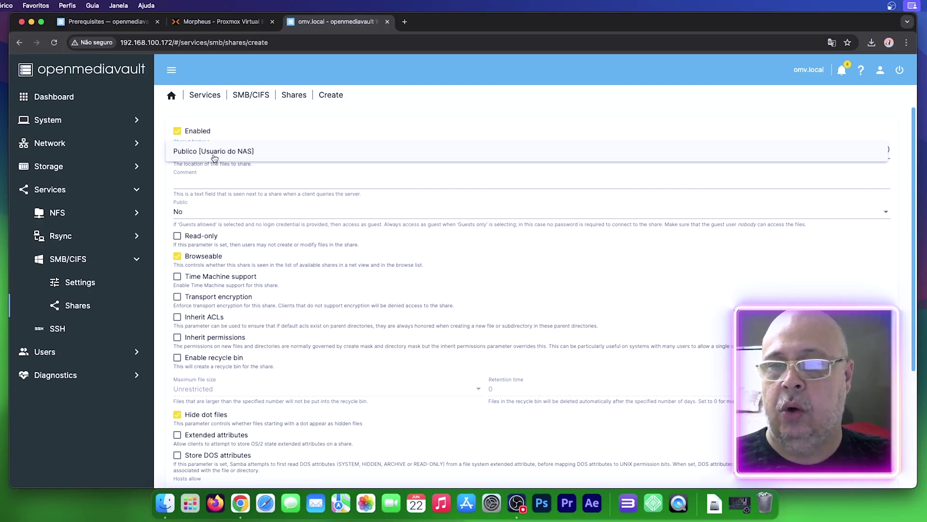
pyautogui.click(237, 152)
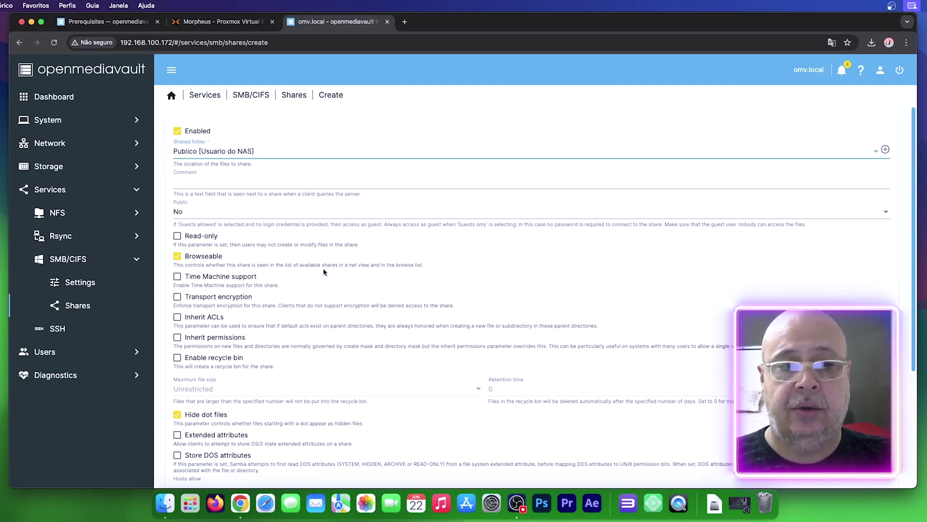
pyautogui.scroll(-5, 298, 321)
pyautogui.scroll(5, 297, 316)
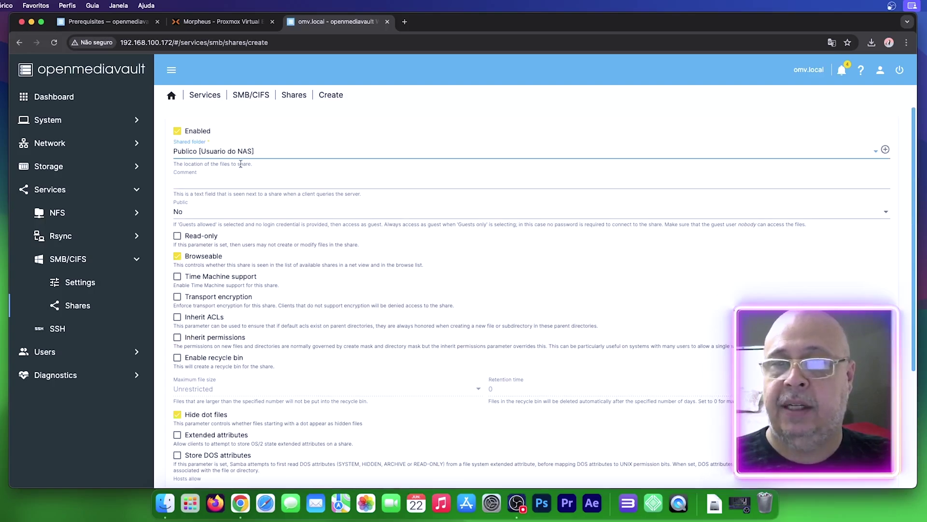
pyautogui.scroll(-5, 300, 159)
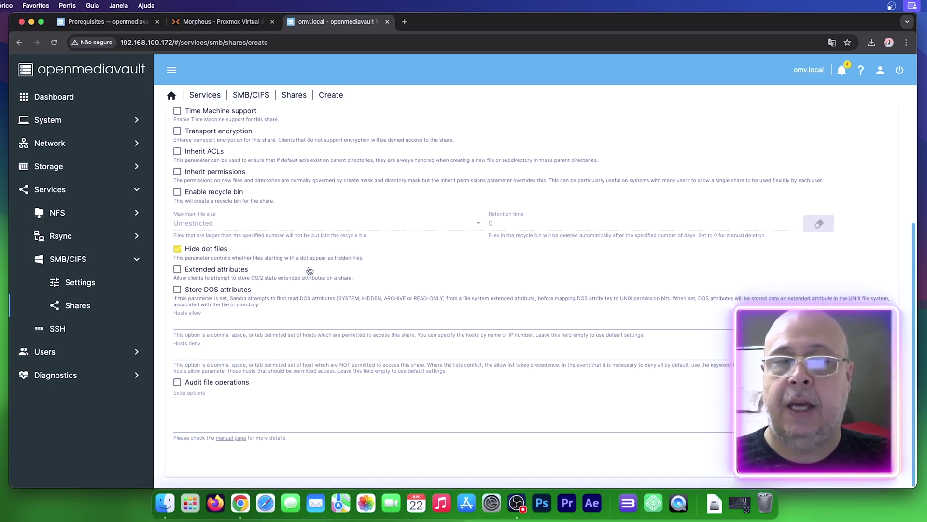
pyautogui.scroll(5, 310, 269)
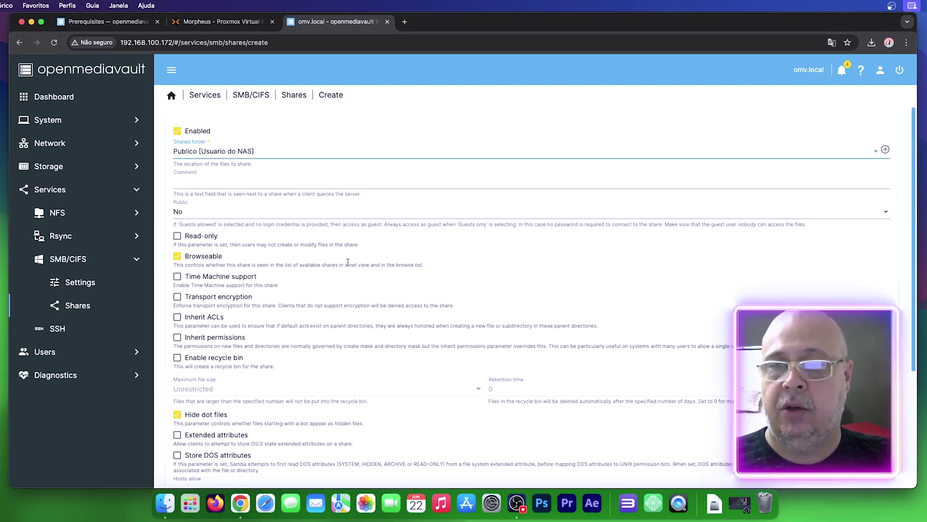
pyautogui.scroll(-5, 354, 261)
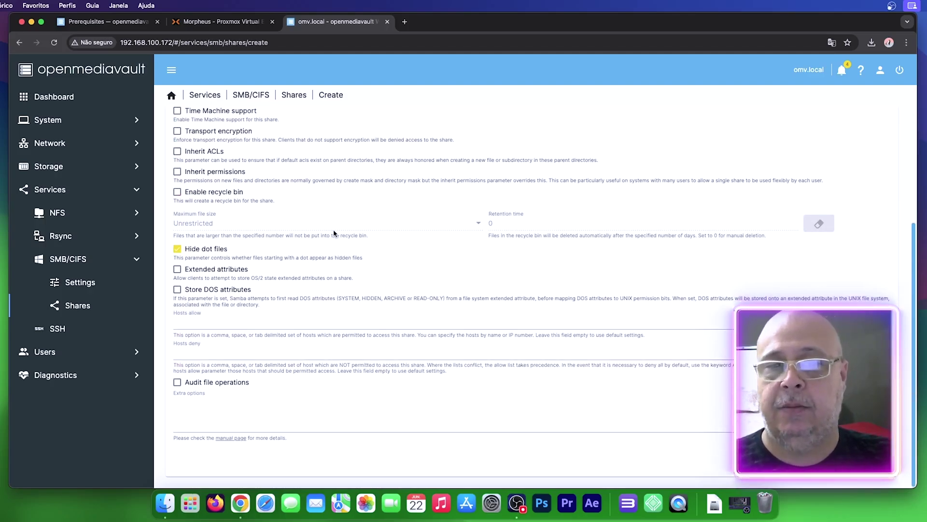
pyautogui.scroll(5, 330, 231)
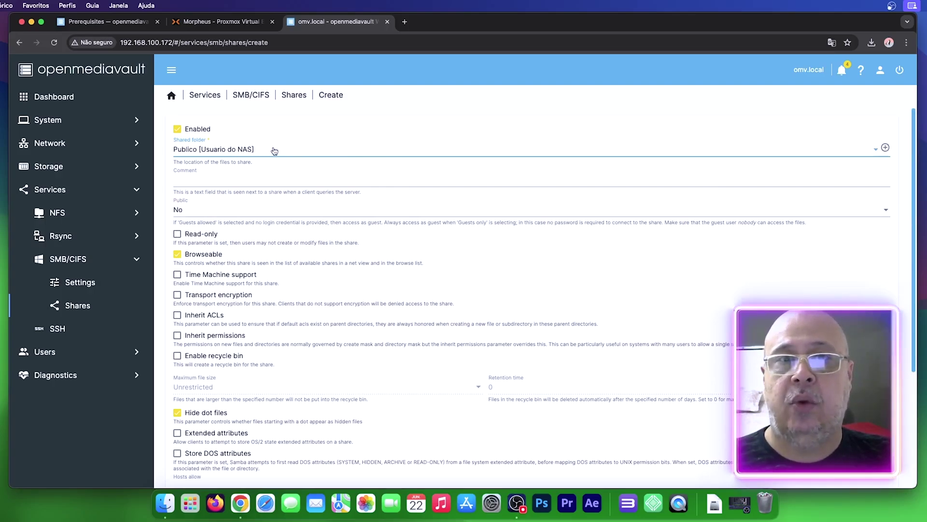
pyautogui.scroll(-5, 266, 179)
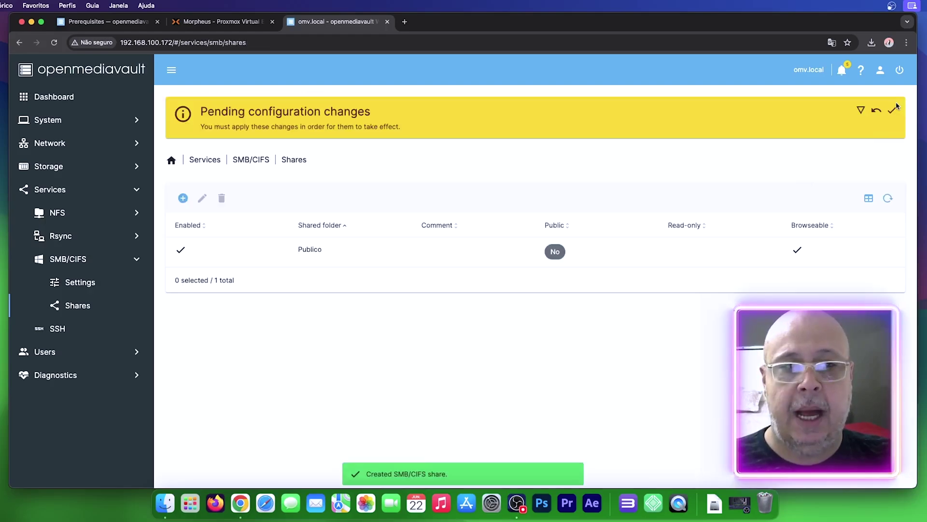
pyautogui.click(892, 109)
pyautogui.click(535, 295)
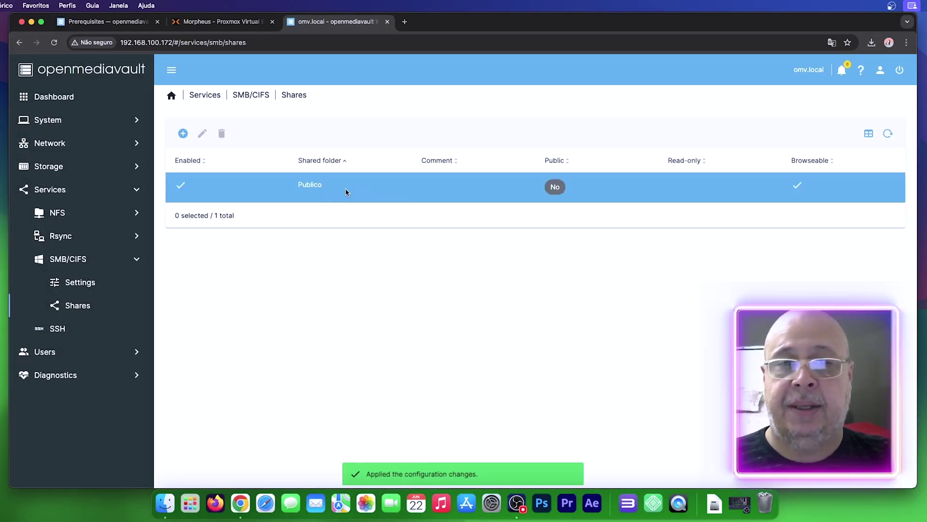
# Step: Create a new user 'facillitytec' with its e-mail address and password
pyautogui.click(94, 355)
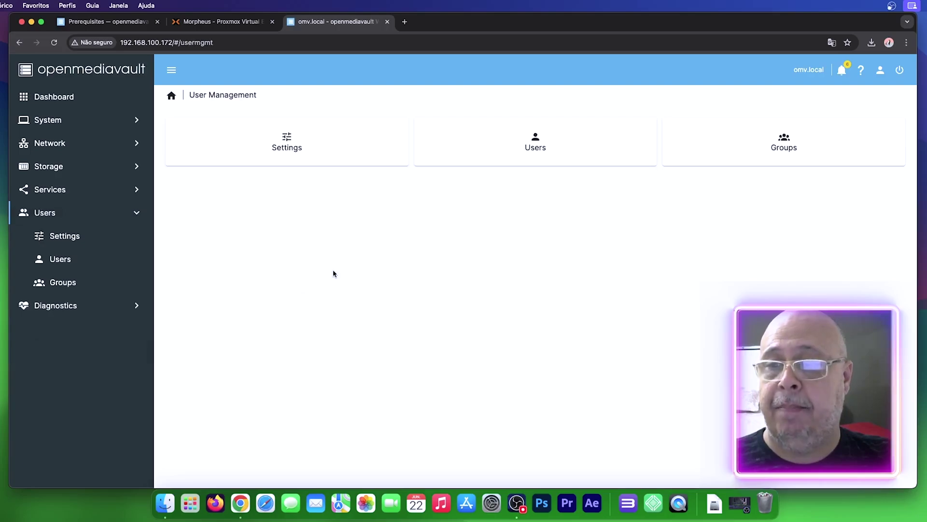
pyautogui.click(62, 260)
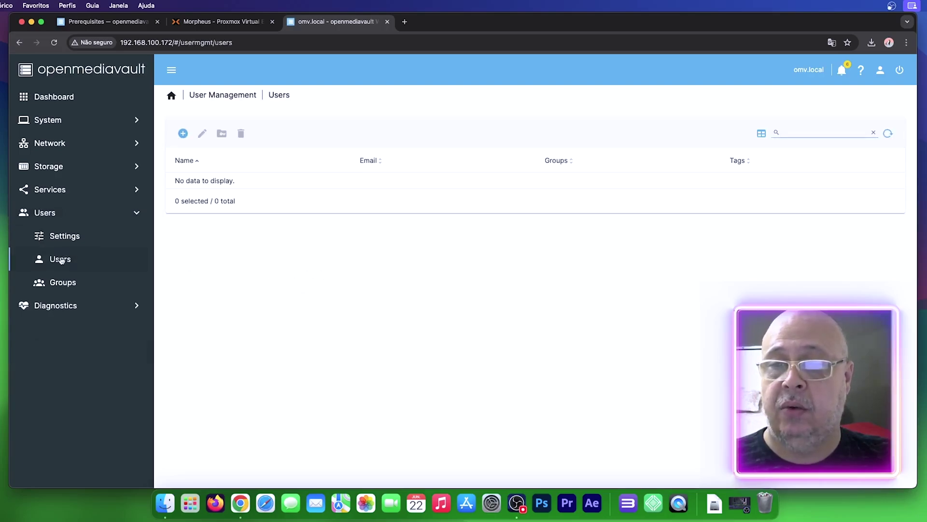
pyautogui.click(182, 134)
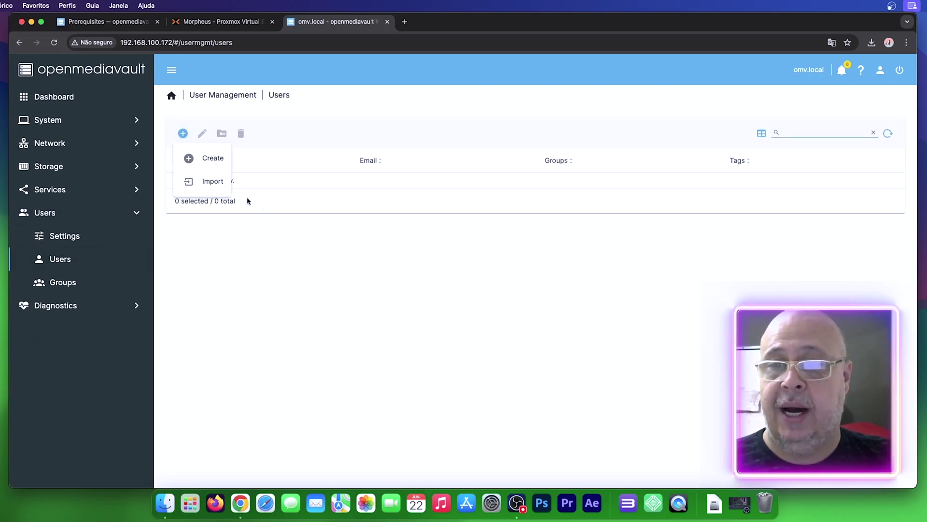
pyautogui.click(210, 158)
pyautogui.click(241, 134)
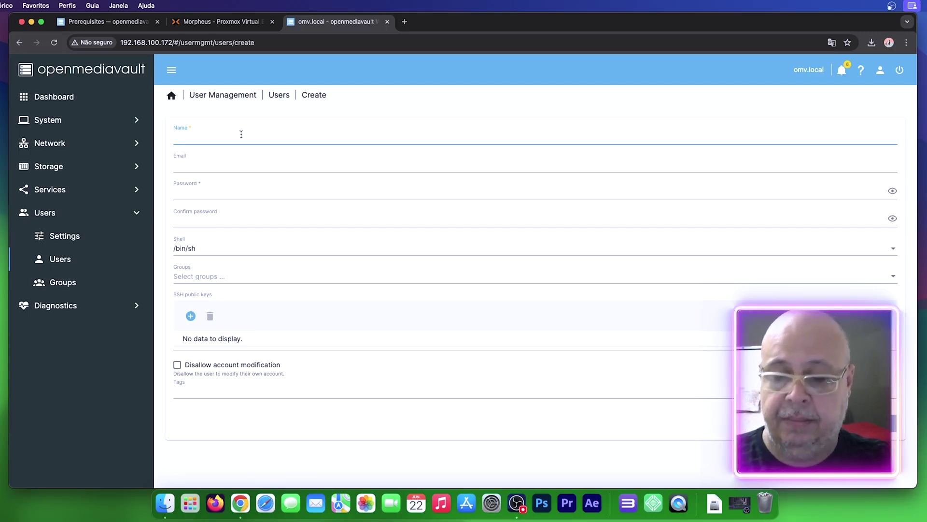
pyautogui.write('facillitytec')
pyautogui.press('Tab')
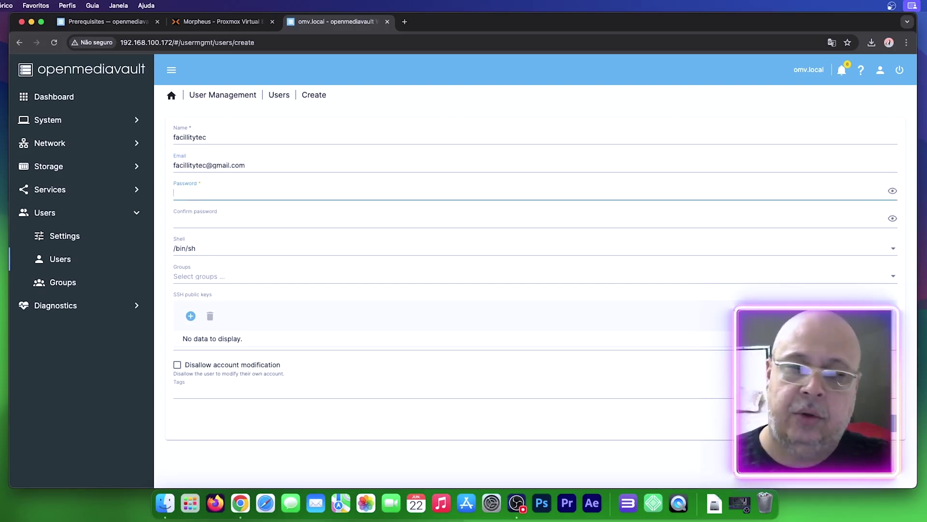
pyautogui.write('•••')
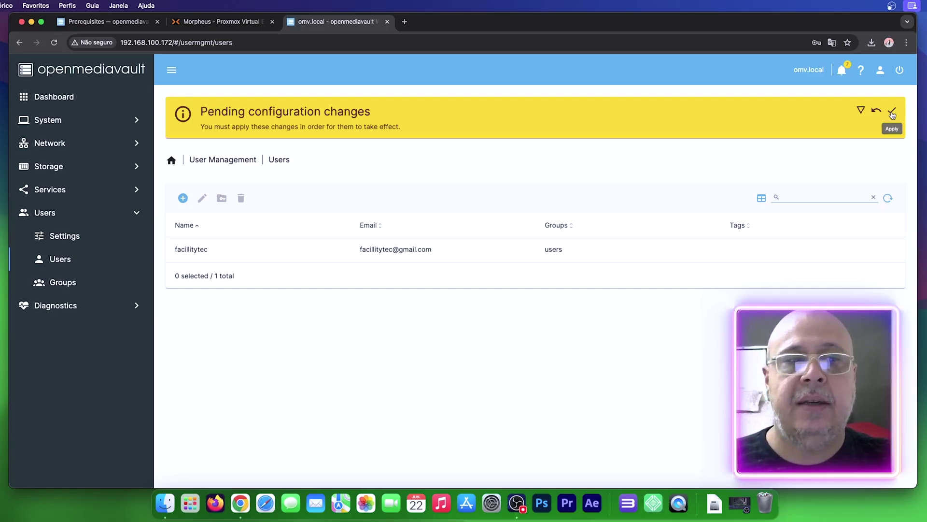
# Step: Apply the pending user changes and bring up the Groups list
pyautogui.click(892, 114)
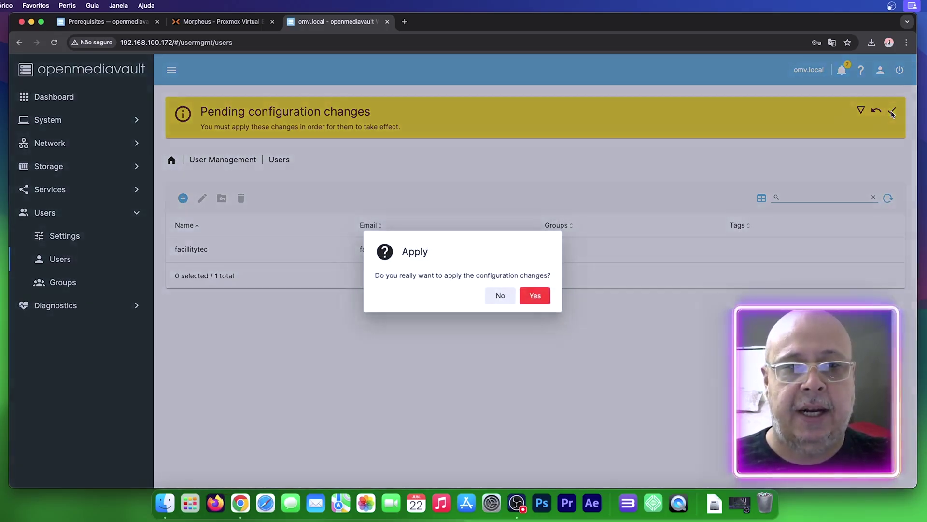
pyautogui.click(535, 296)
pyautogui.click(67, 283)
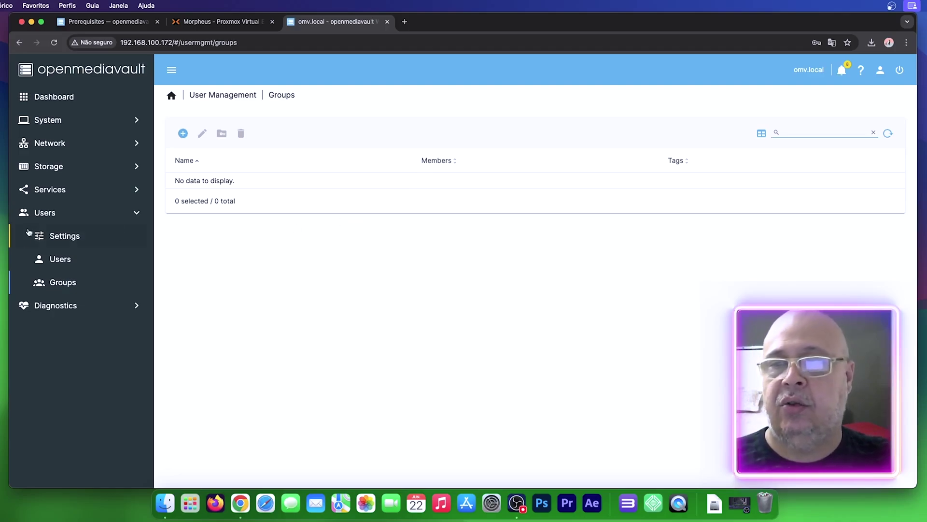
# Step: Open the Create group form, then review the dashboard's SMB/CIFS and SSH status
pyautogui.click(183, 133)
pyautogui.click(208, 158)
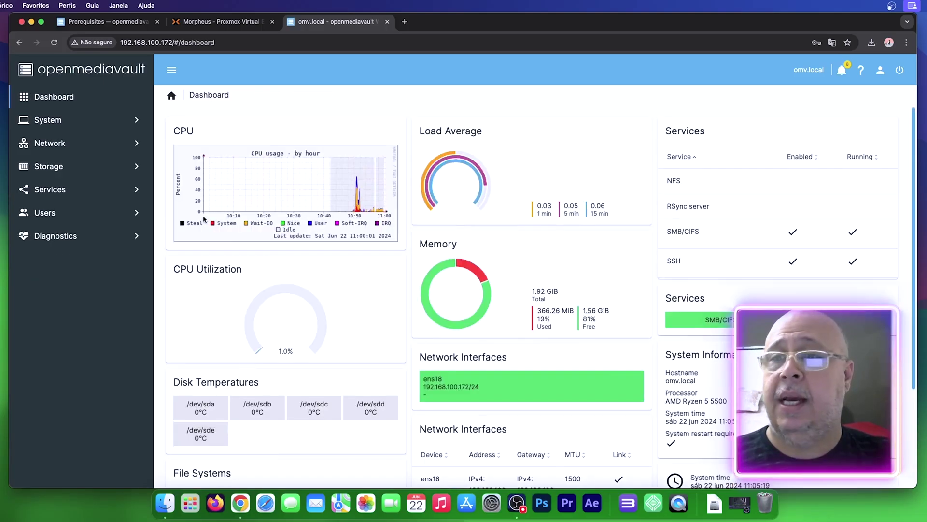
pyautogui.scroll(-3, 349, 156)
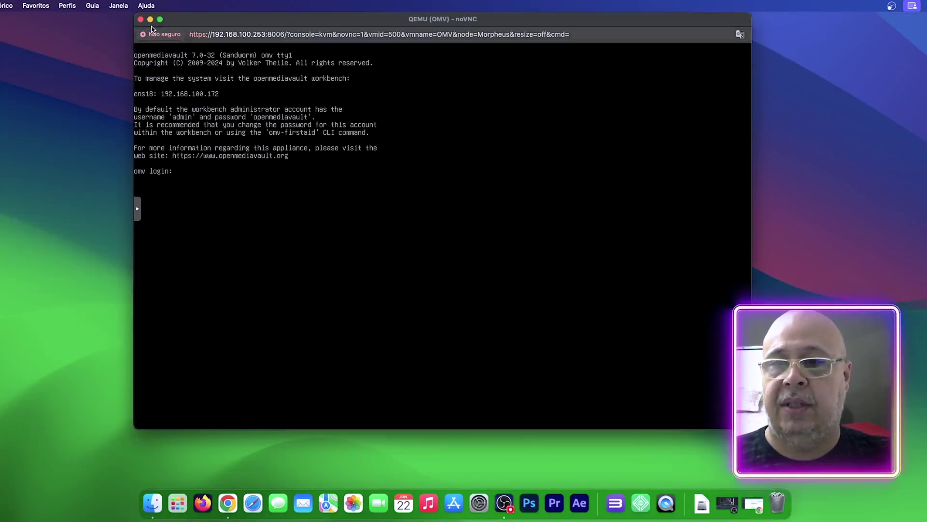
# Step: Minimize the noVNC console and open a Finder window, moving it into place
pyautogui.click(150, 20)
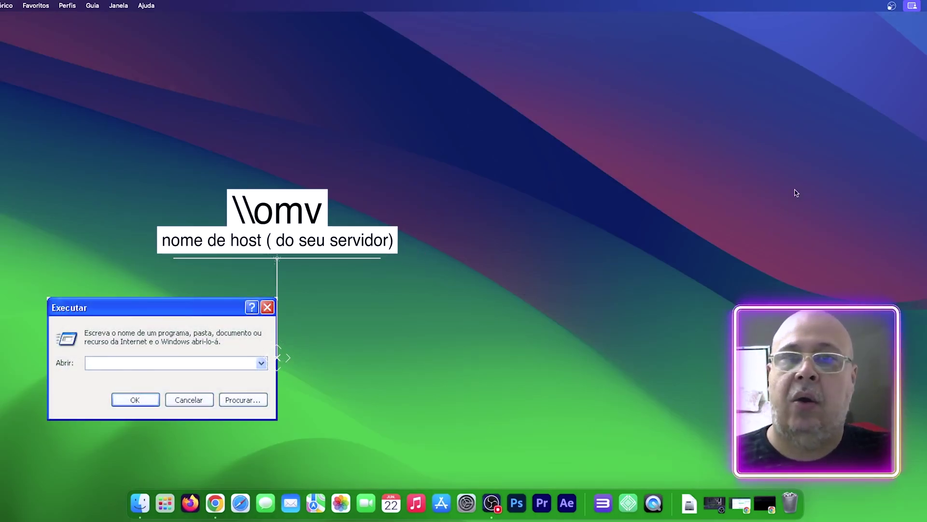
pyautogui.doubleClick(925, 145)
pyautogui.moveTo(480, 91); pyautogui.dragTo(406, 107)
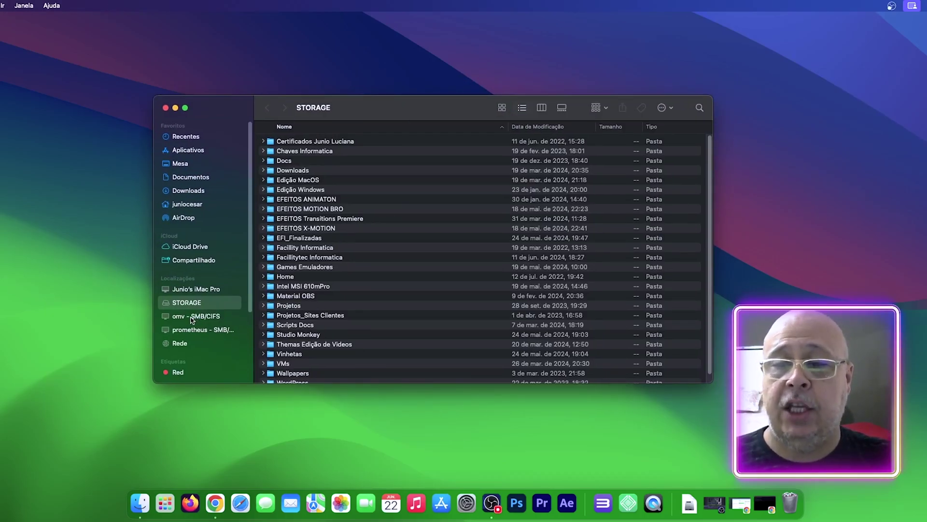
# Step: Connect to the omv SMB/CIFS server as the new NAS user with its password
pyautogui.click(191, 316)
pyautogui.click(697, 128)
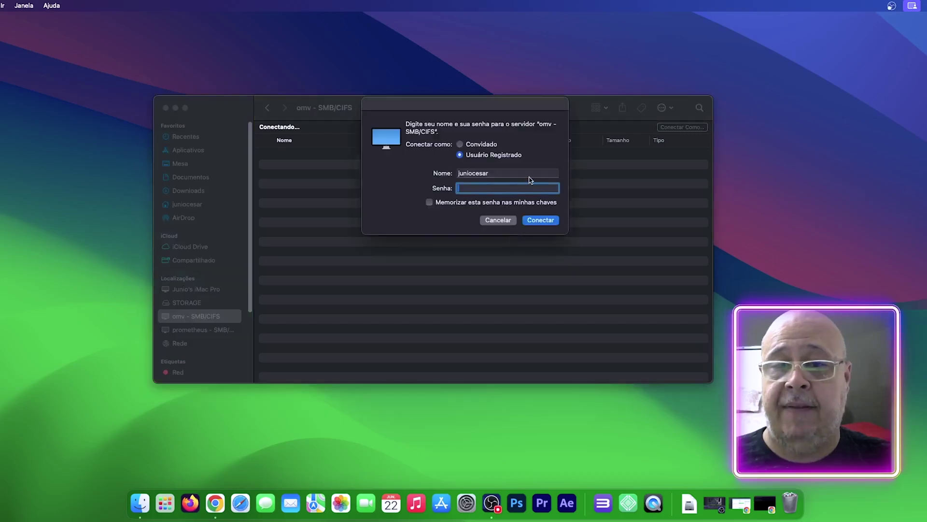
pyautogui.doubleClick(522, 175)
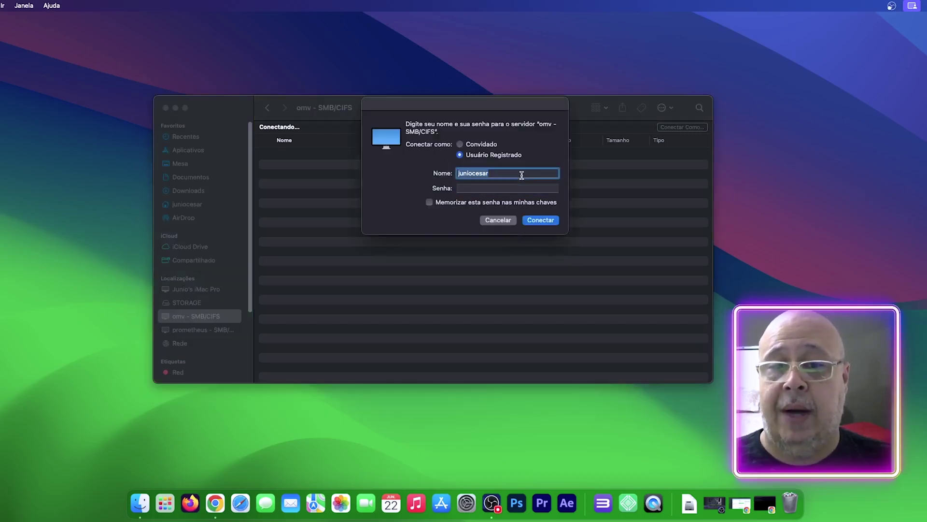
pyautogui.write('facillitytec')
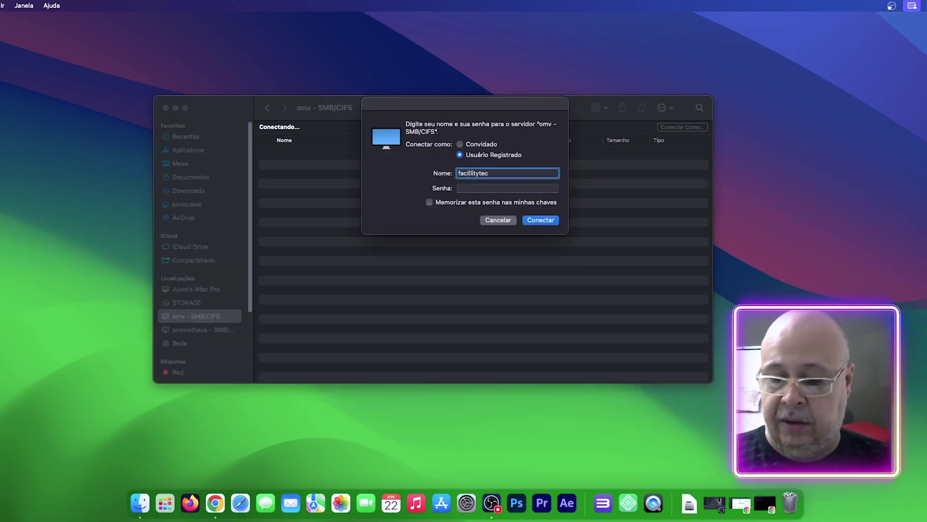
pyautogui.press('Tab')
pyautogui.write('••••••••••••')
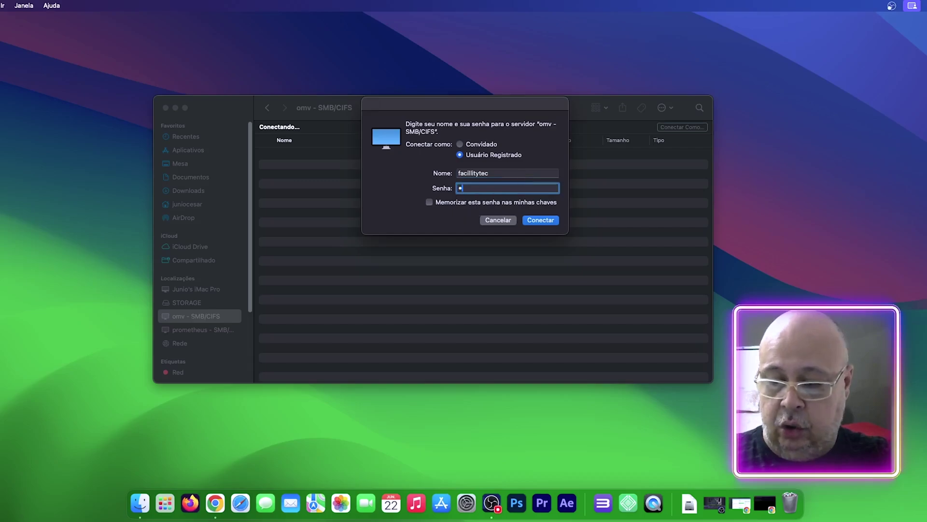
pyautogui.click(549, 220)
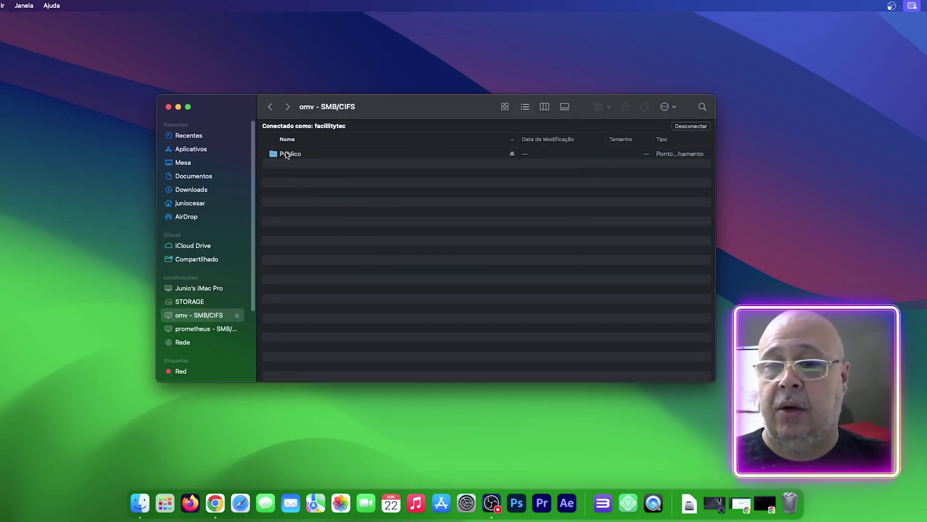
# Step: Open the Publico share and copy the openmediavault ISO from Downloads into it
pyautogui.click(288, 155)
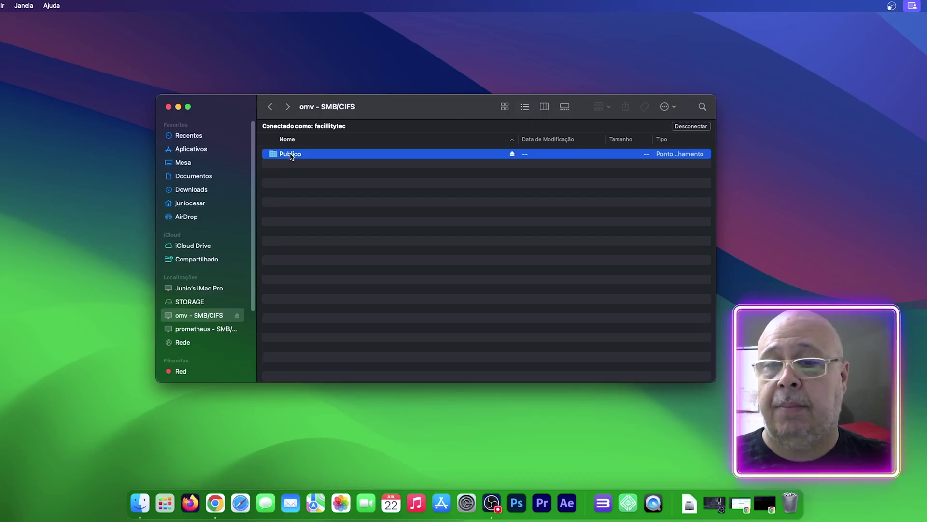
pyautogui.doubleClick(288, 155)
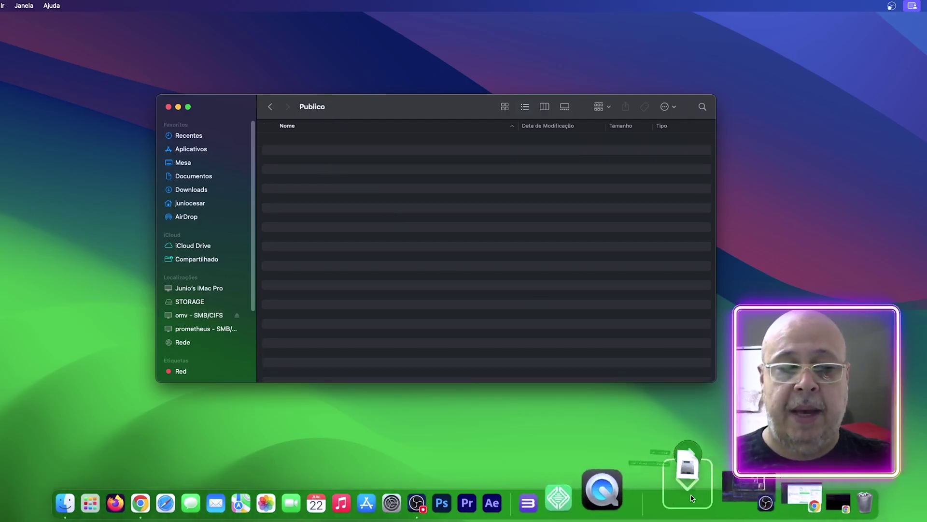
pyautogui.click(690, 504)
pyautogui.click(716, 401)
pyautogui.moveTo(537, 91); pyautogui.dragTo(610, 115)
pyautogui.moveTo(531, 136); pyautogui.dragTo(319, 191)
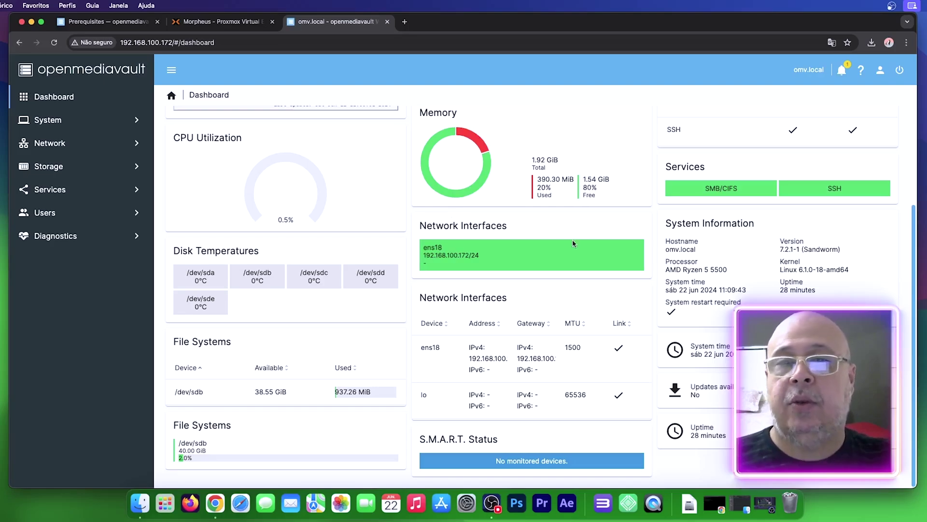
pyautogui.moveTo(570, 22); pyautogui.dragTo(565, 22)
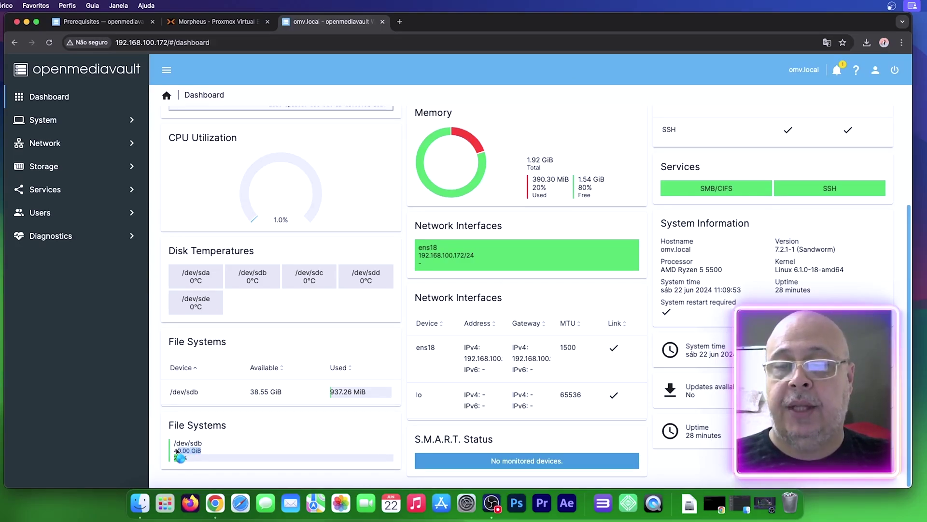
pyautogui.moveTo(174, 443); pyautogui.dragTo(200, 451)
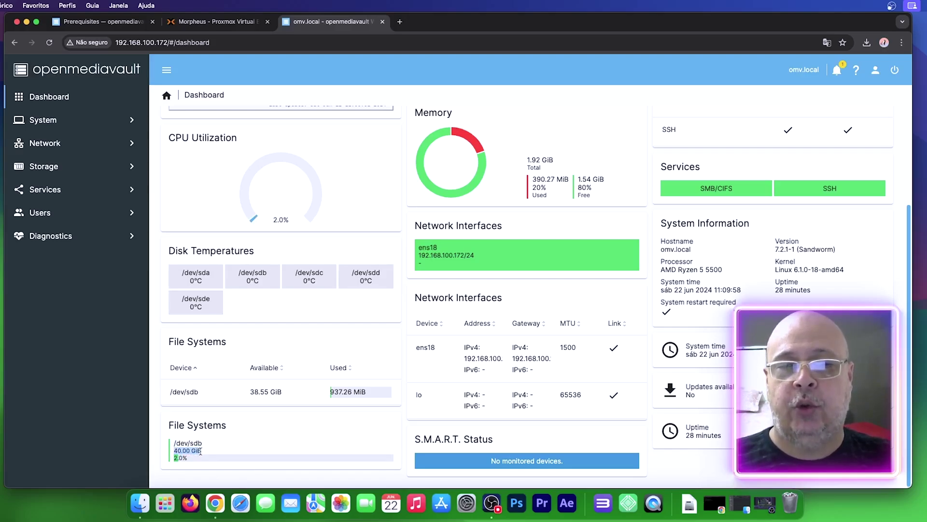
pyautogui.click(200, 451)
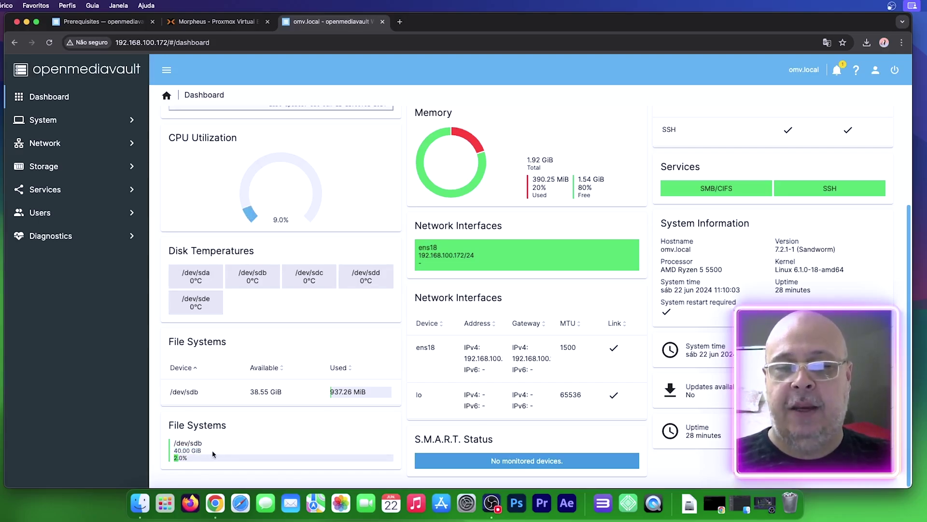
pyautogui.moveTo(203, 453); pyautogui.dragTo(172, 453)
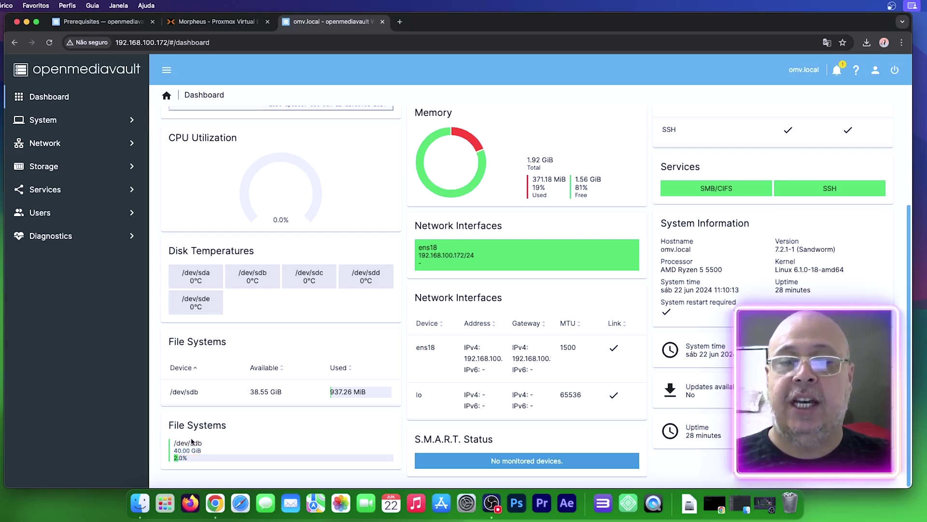
pyautogui.moveTo(202, 451); pyautogui.dragTo(173, 453)
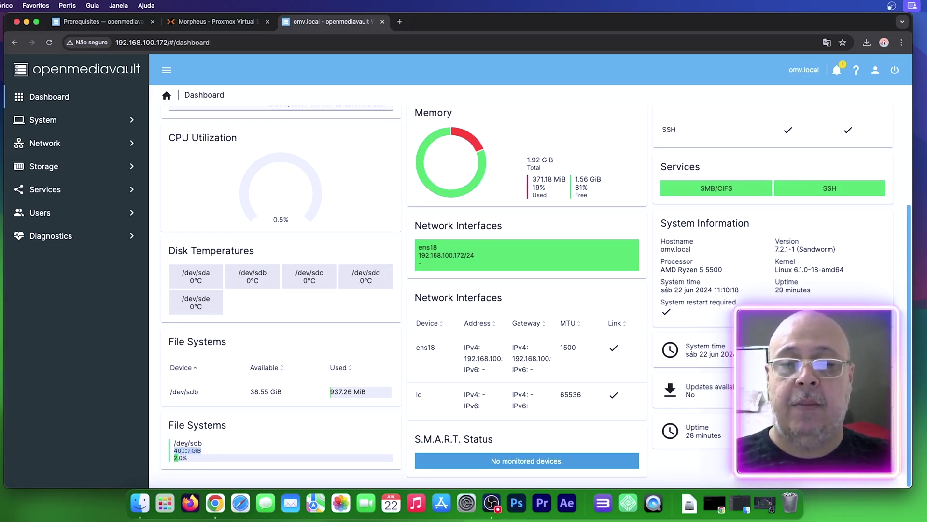